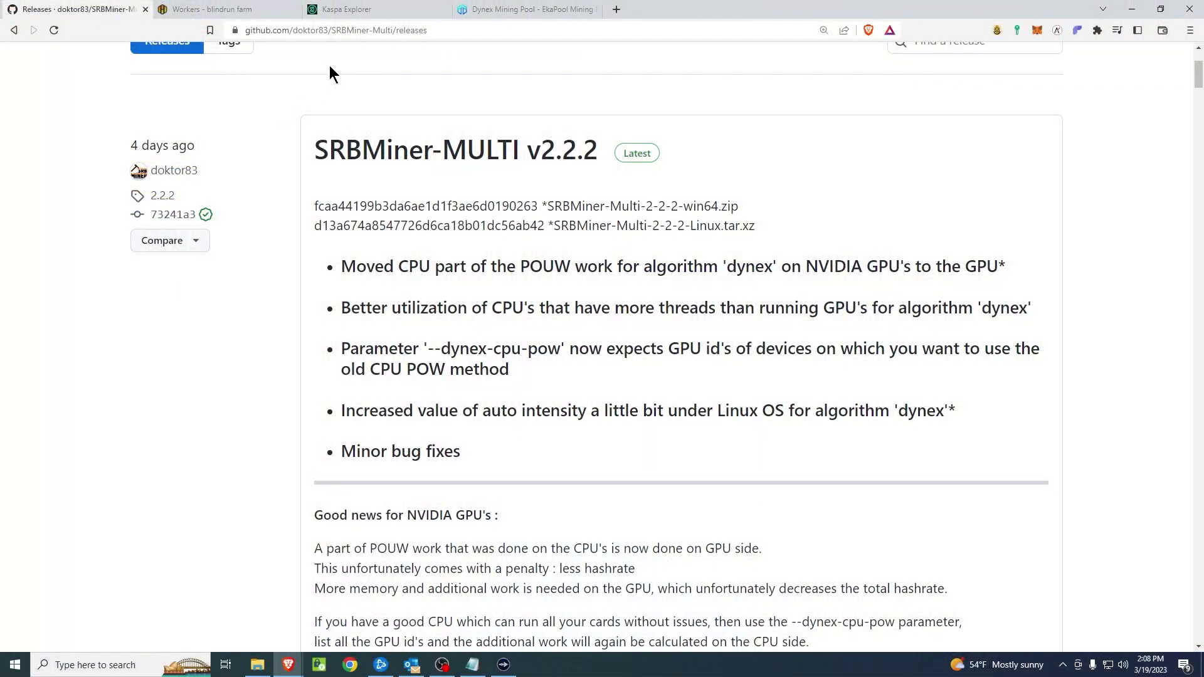
Step: Edit worker SOAT-RX5700-02's 'dual mine dnx kas' flight sheet (DNX/KAS on SRBMiner-MULTI)
{"action": "left_click", "coordinate": [238, 9]}
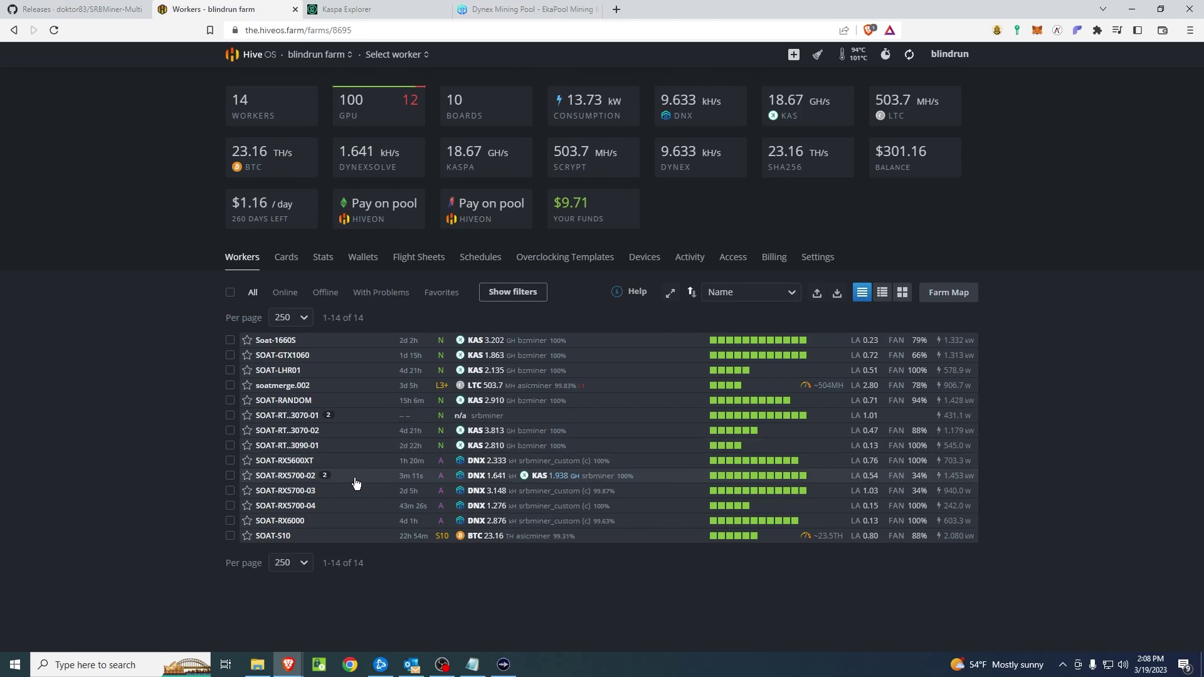
{"action": "left_click", "coordinate": [300, 476]}
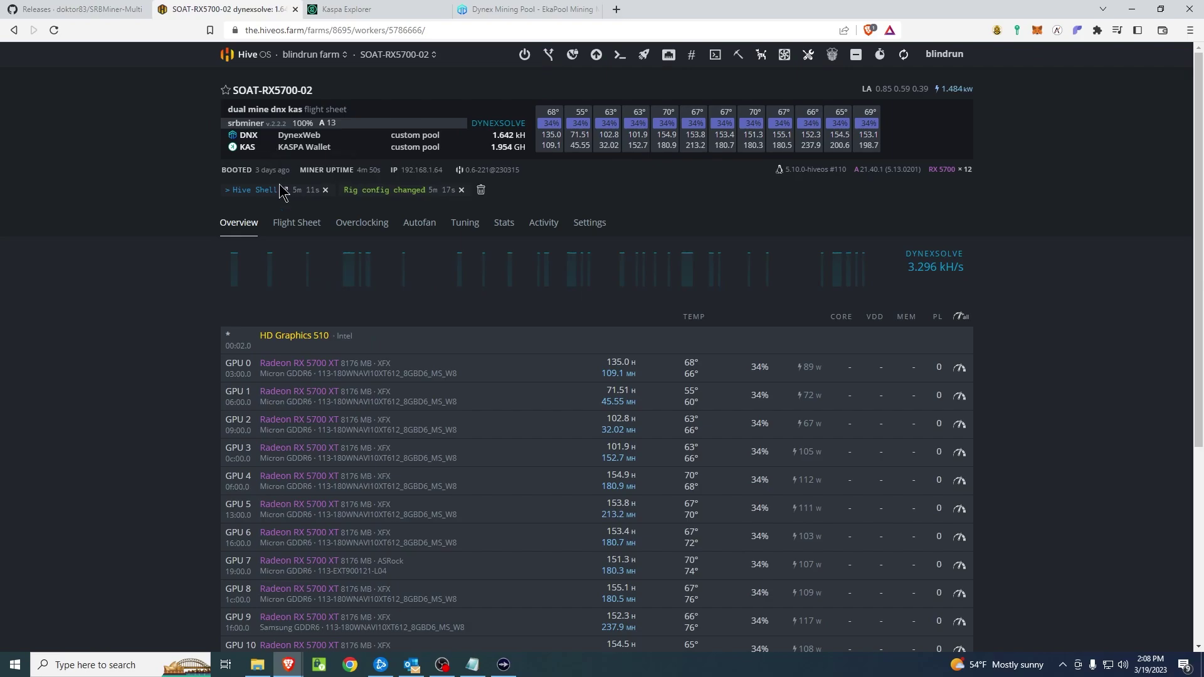
{"action": "left_click", "coordinate": [297, 223]}
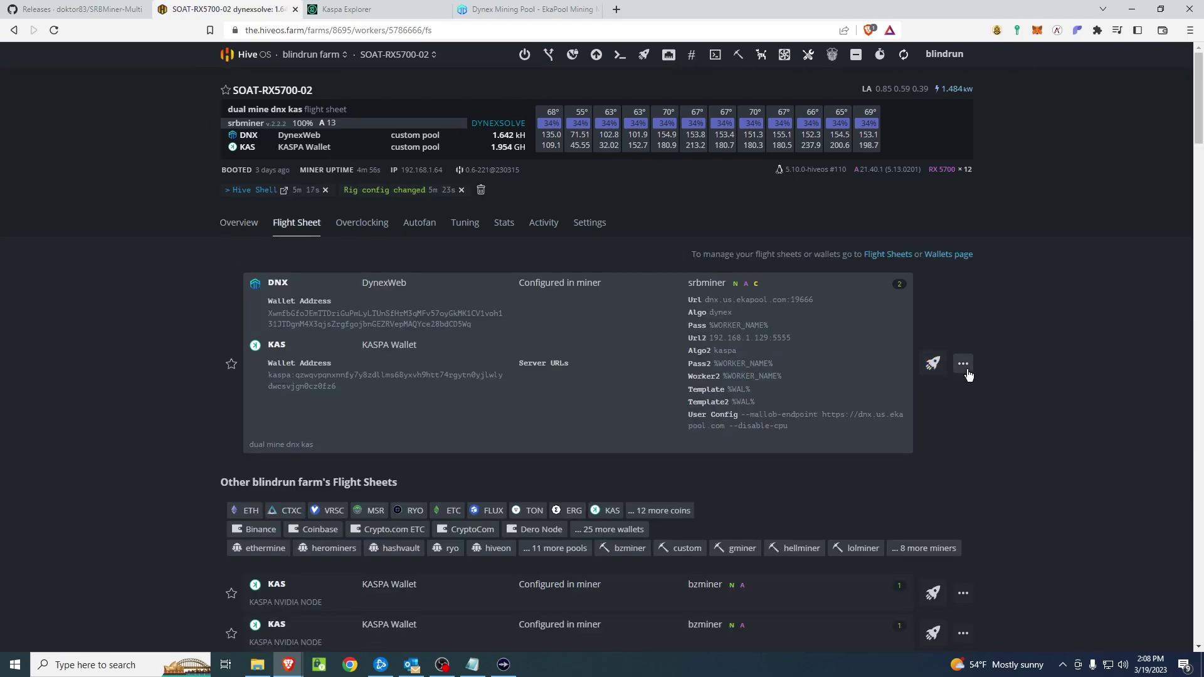
{"action": "left_click", "coordinate": [962, 364]}
{"action": "left_click", "coordinate": [991, 385]}
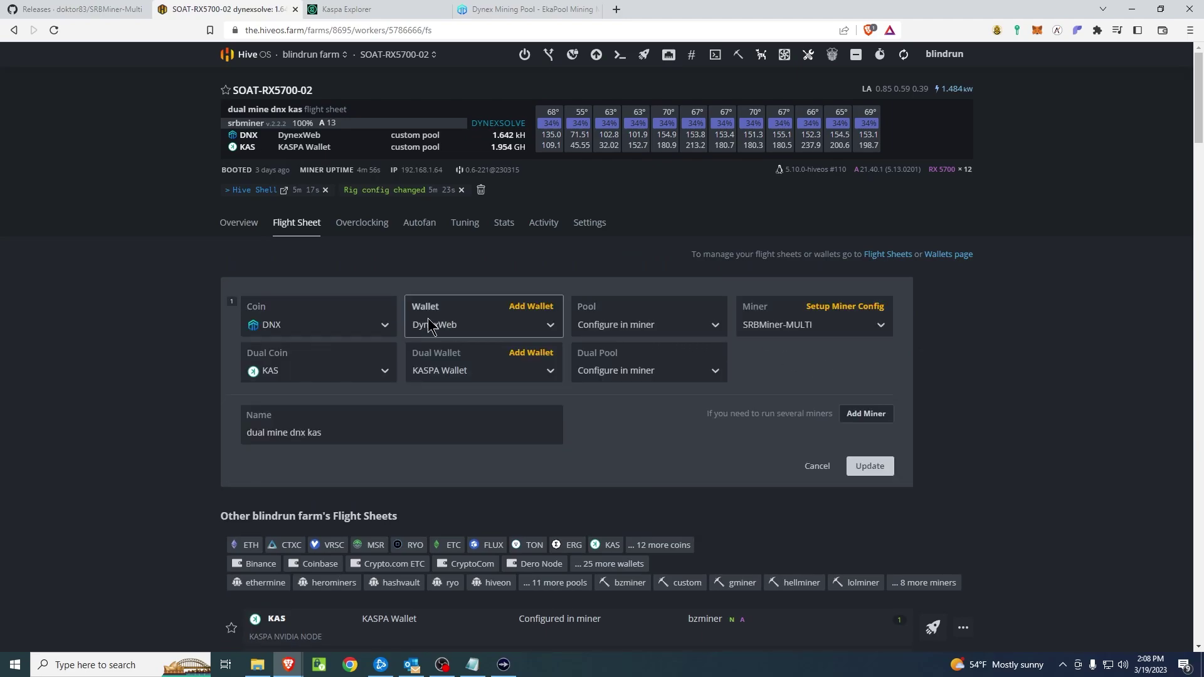
{"action": "left_click", "coordinate": [477, 331]}
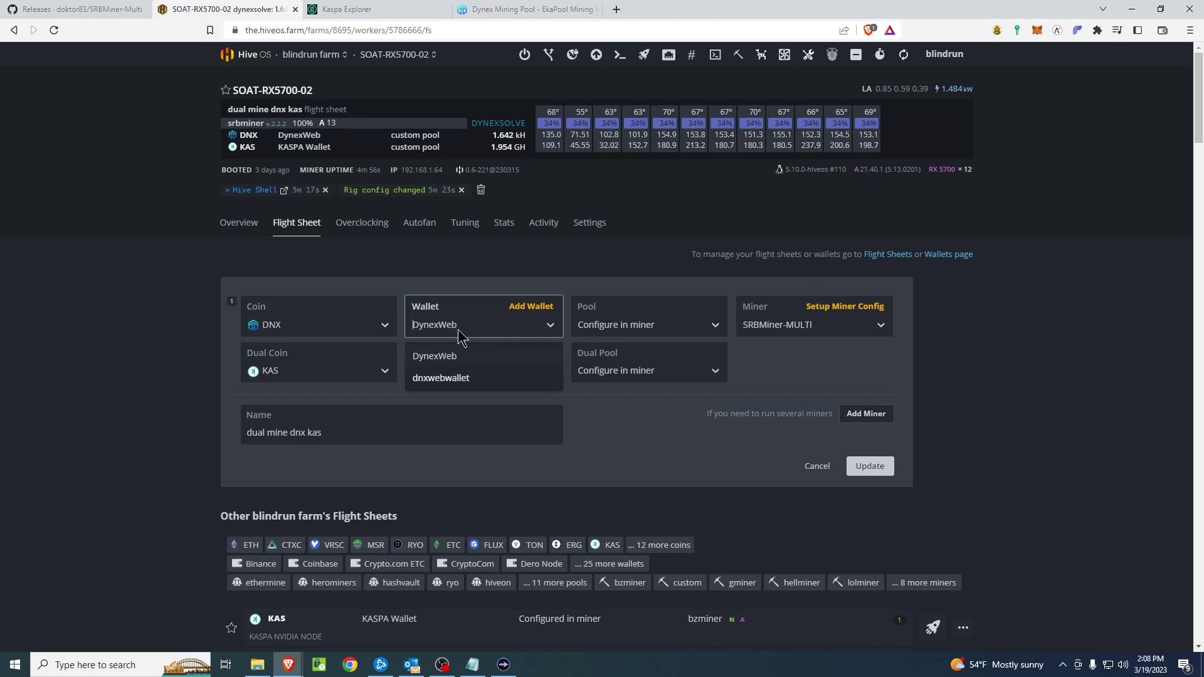
{"action": "left_click", "coordinate": [527, 307]}
{"action": "left_click", "coordinate": [775, 166]}
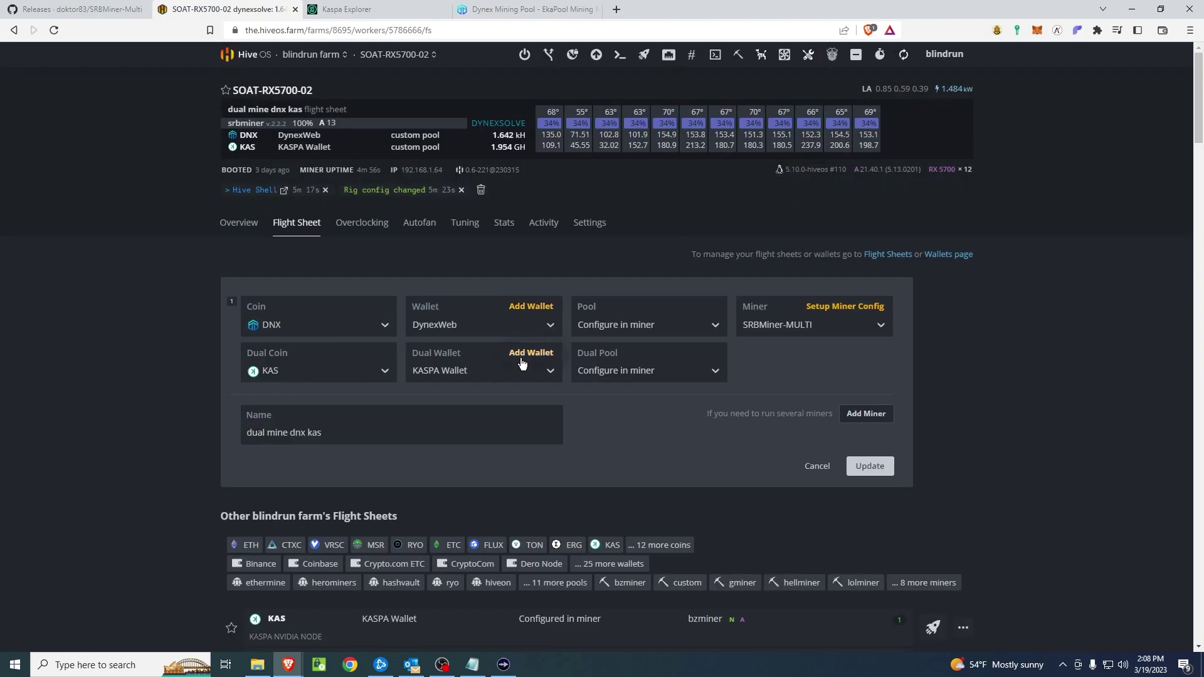
{"action": "left_click", "coordinate": [530, 353]}
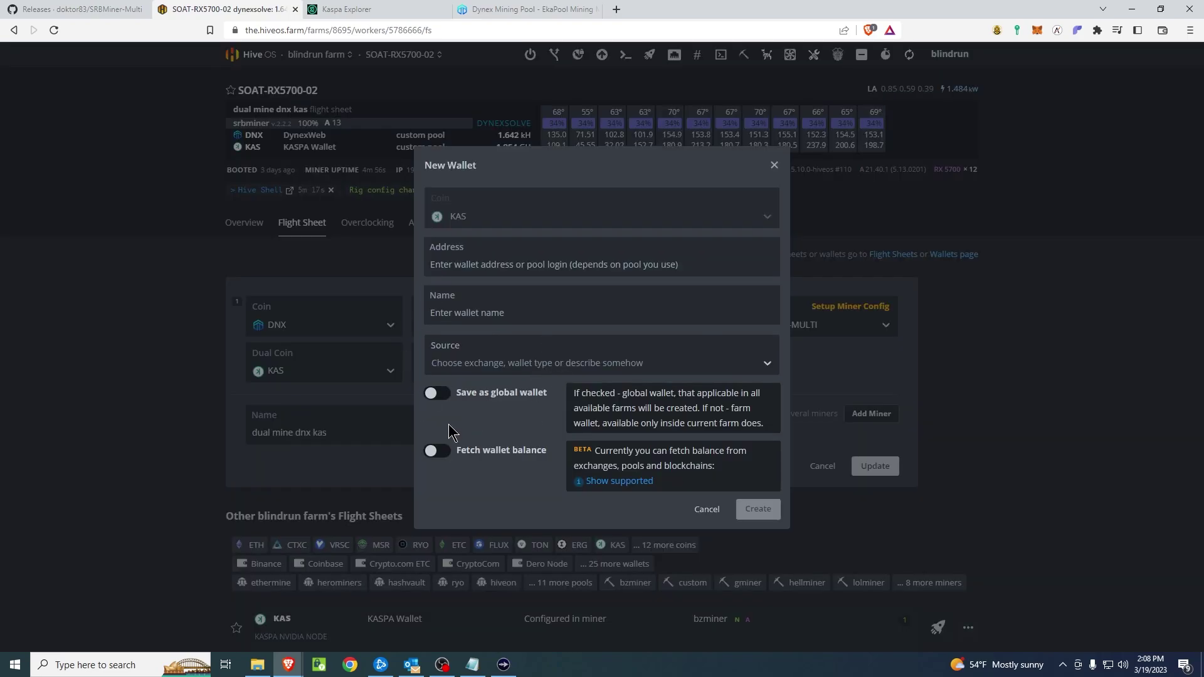
{"action": "left_click", "coordinate": [774, 165]}
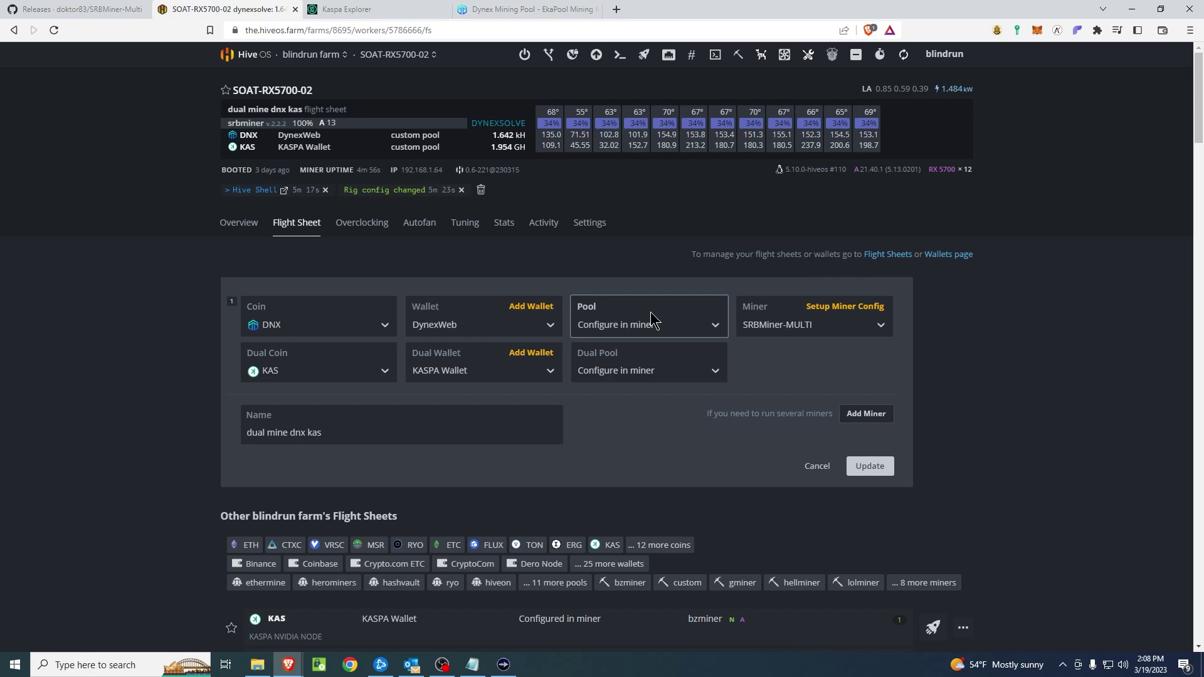
{"action": "left_click", "coordinate": [848, 307]}
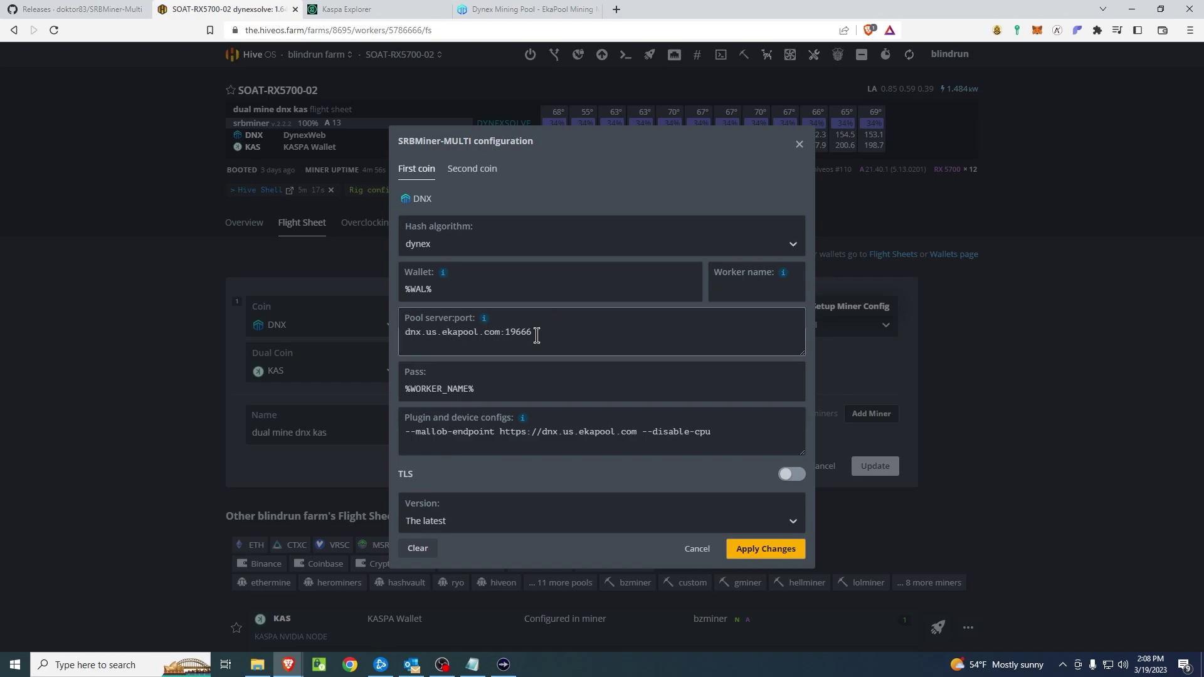
{"action": "left_click_drag", "start_coordinate": [405, 335], "coordinate": [581, 331]}
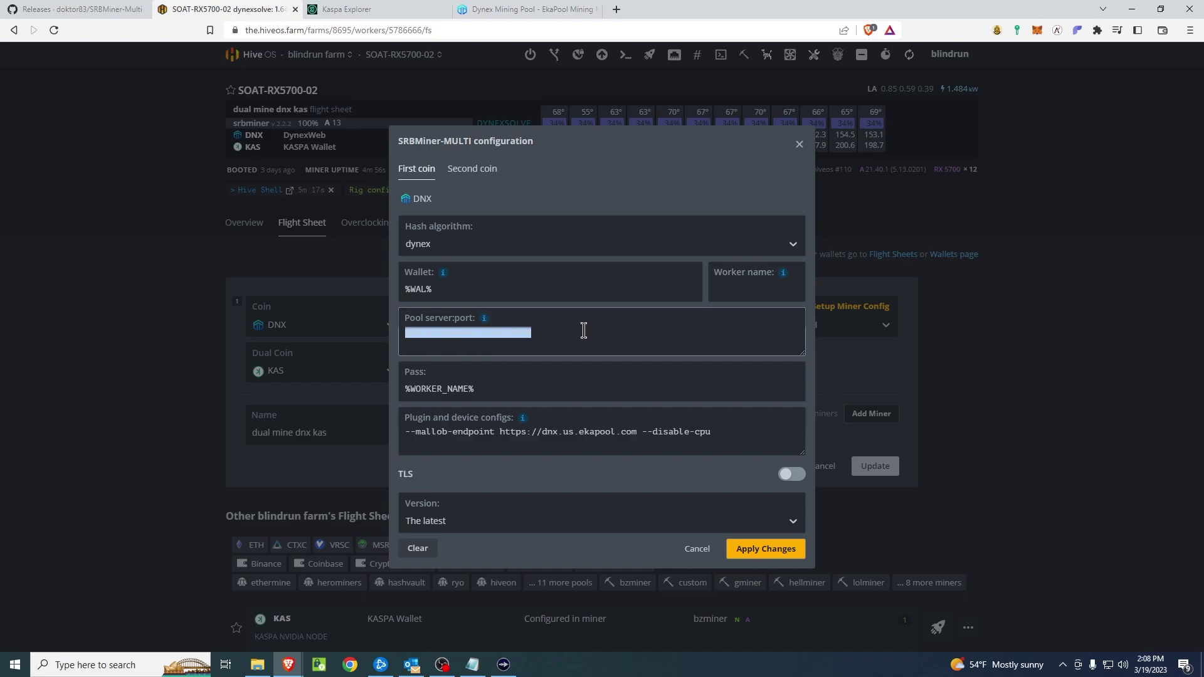
{"action": "left_click", "coordinate": [584, 330]}
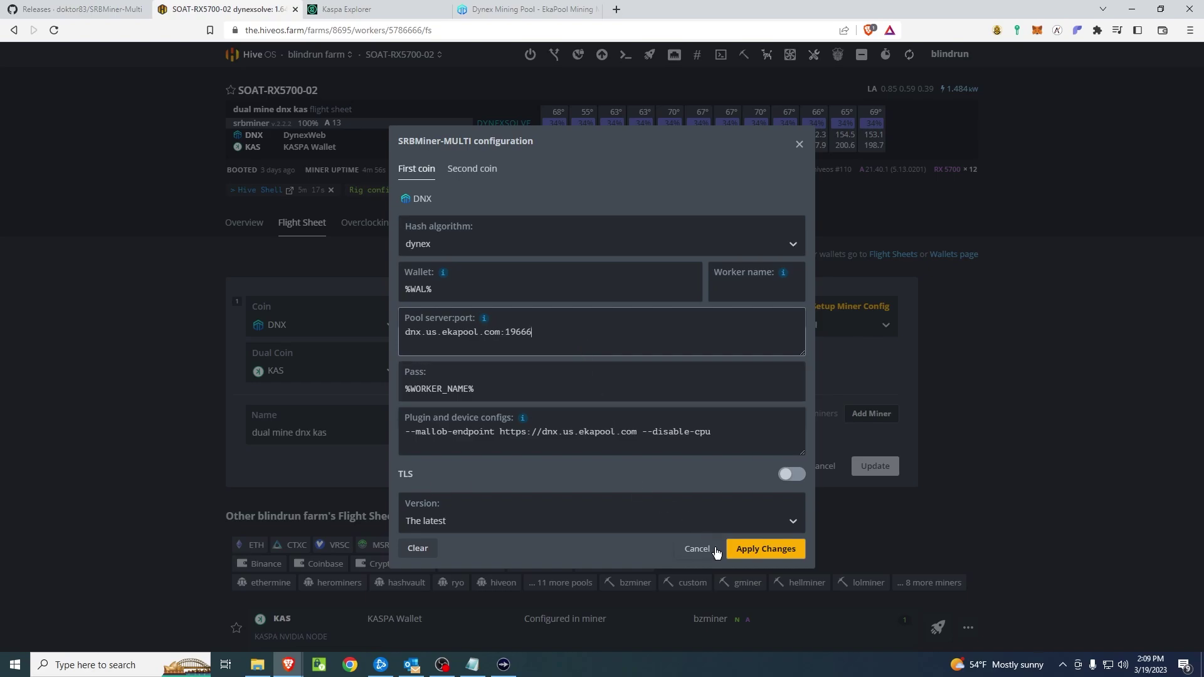
{"action": "left_click", "coordinate": [755, 552]}
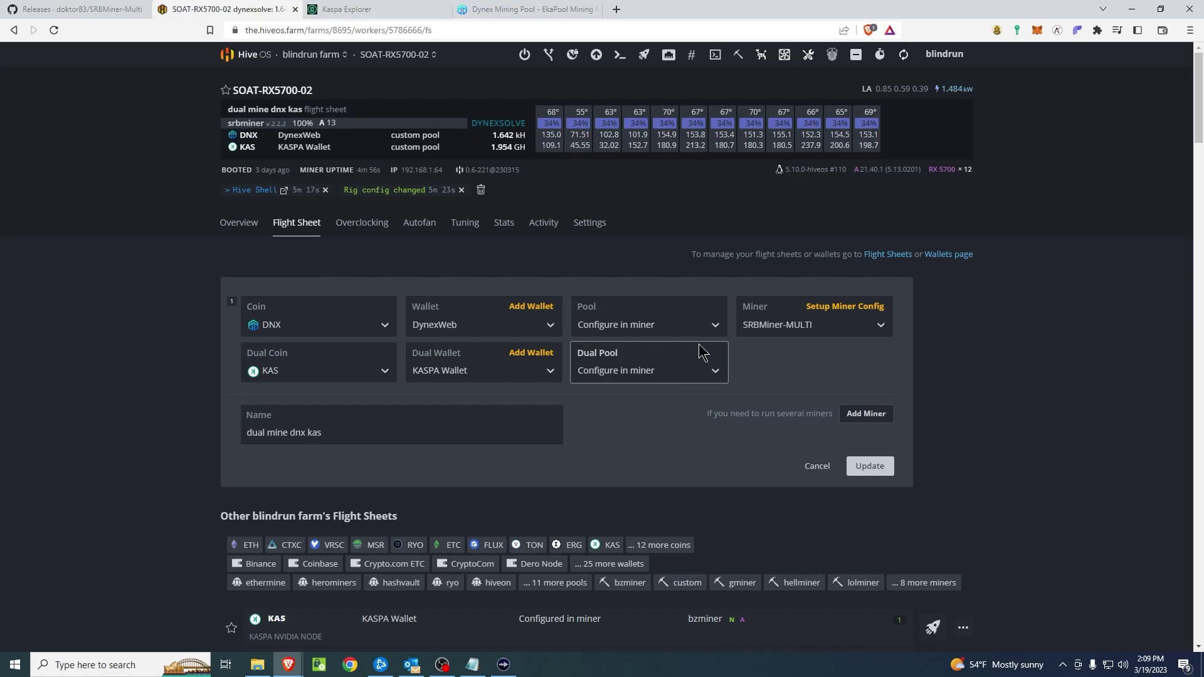
Step: Reopen the SRBMiner-MULTI miner config and keep kaspa as the KAS hash algorithm
{"action": "left_click", "coordinate": [846, 312]}
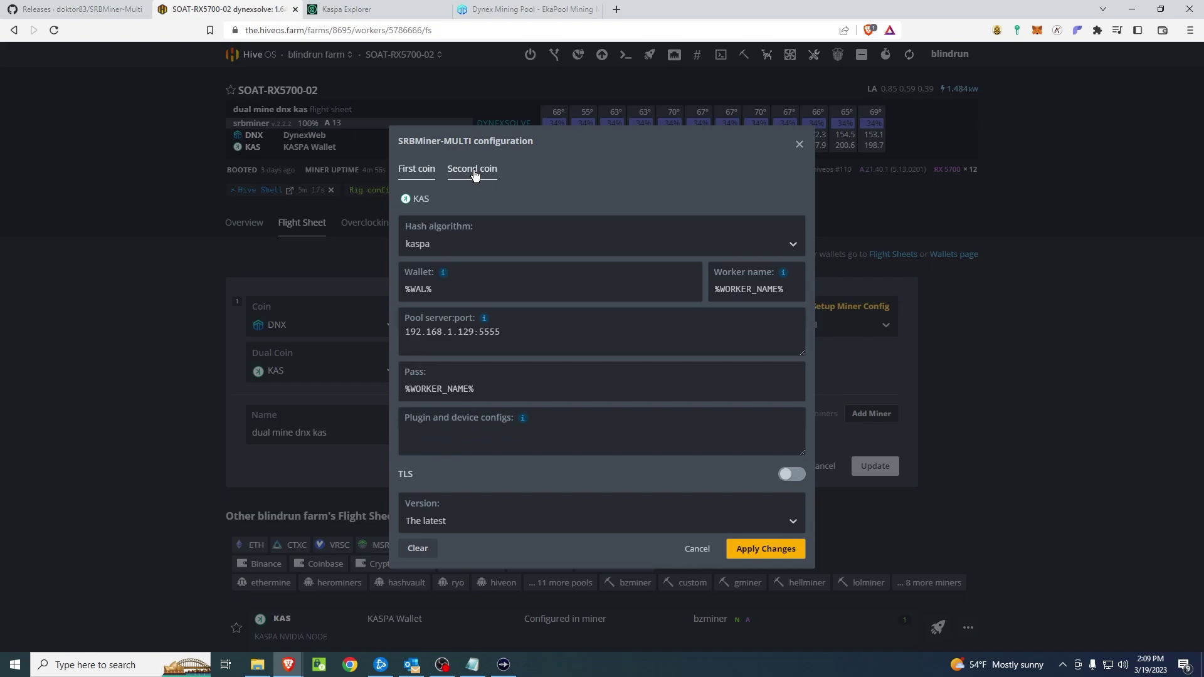
{"action": "left_click", "coordinate": [517, 246]}
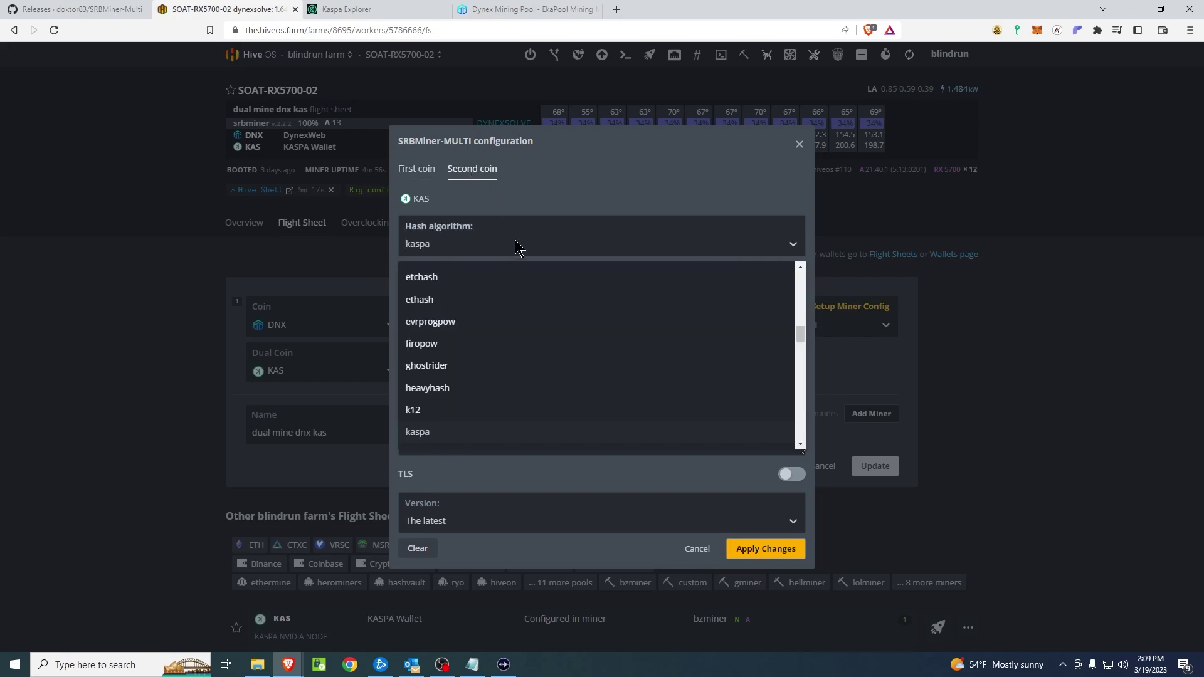
{"action": "left_click", "coordinate": [515, 241]}
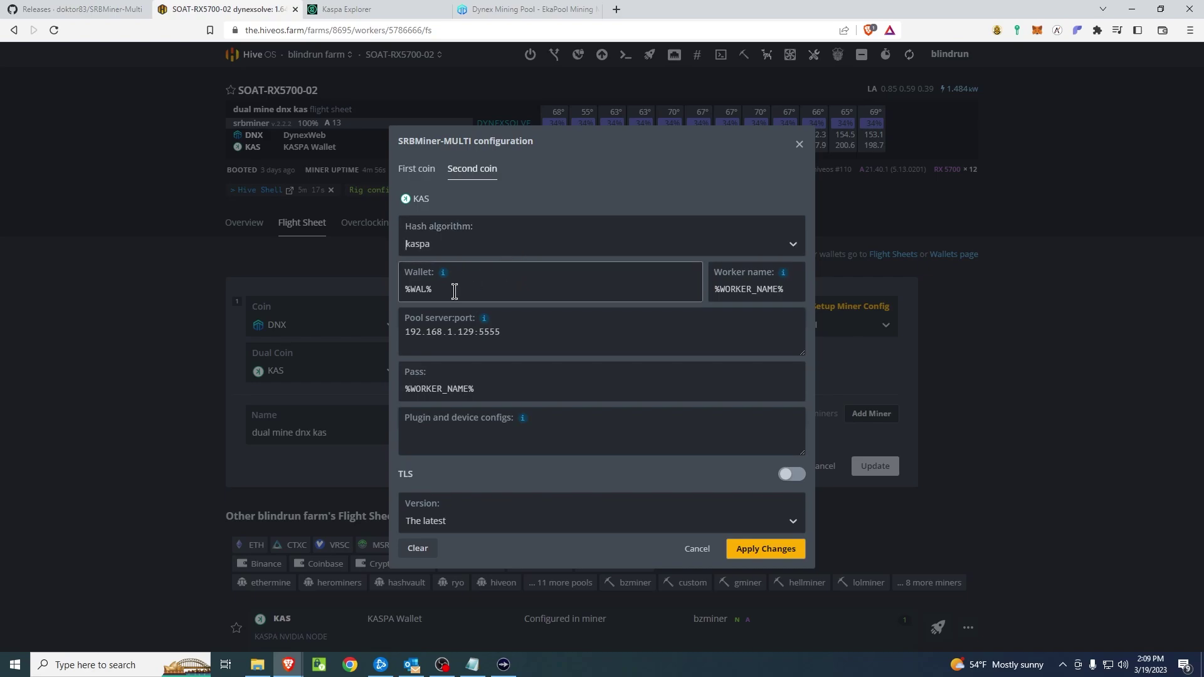
Step: Review the KAS wallet template examples, the %WORKER_NAME% pass value, and plugin/device config help
{"action": "left_click", "coordinate": [432, 288]}
{"action": "left_click", "coordinate": [442, 273]}
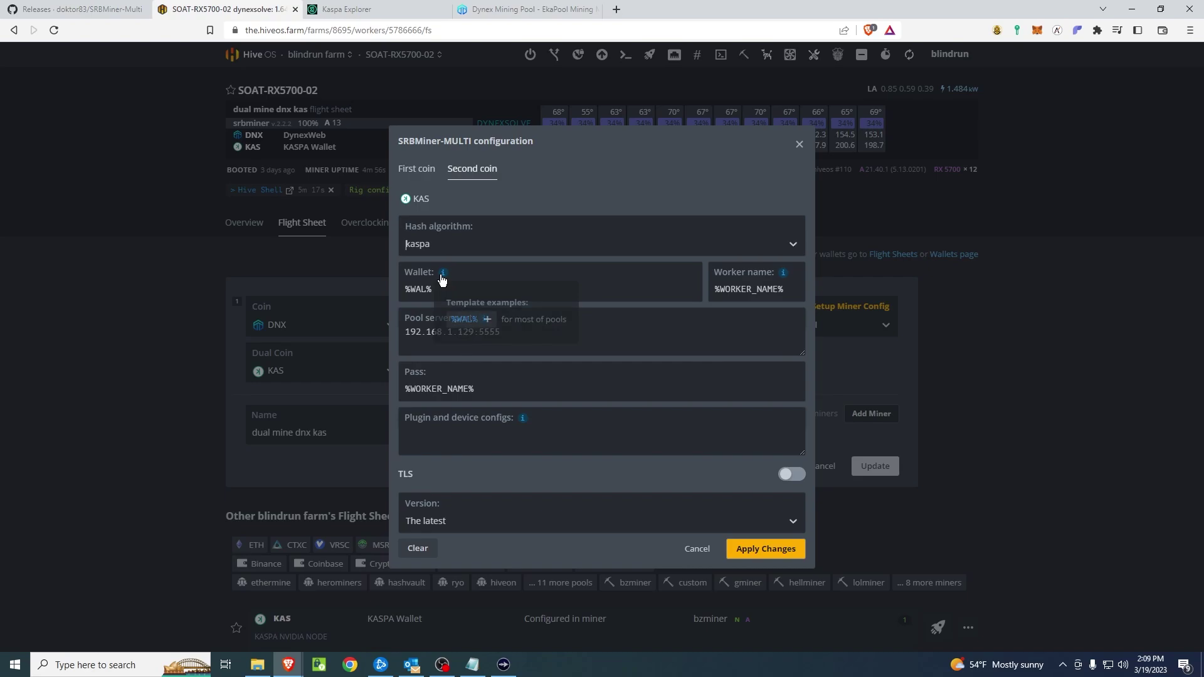
{"action": "left_click", "coordinate": [629, 280]}
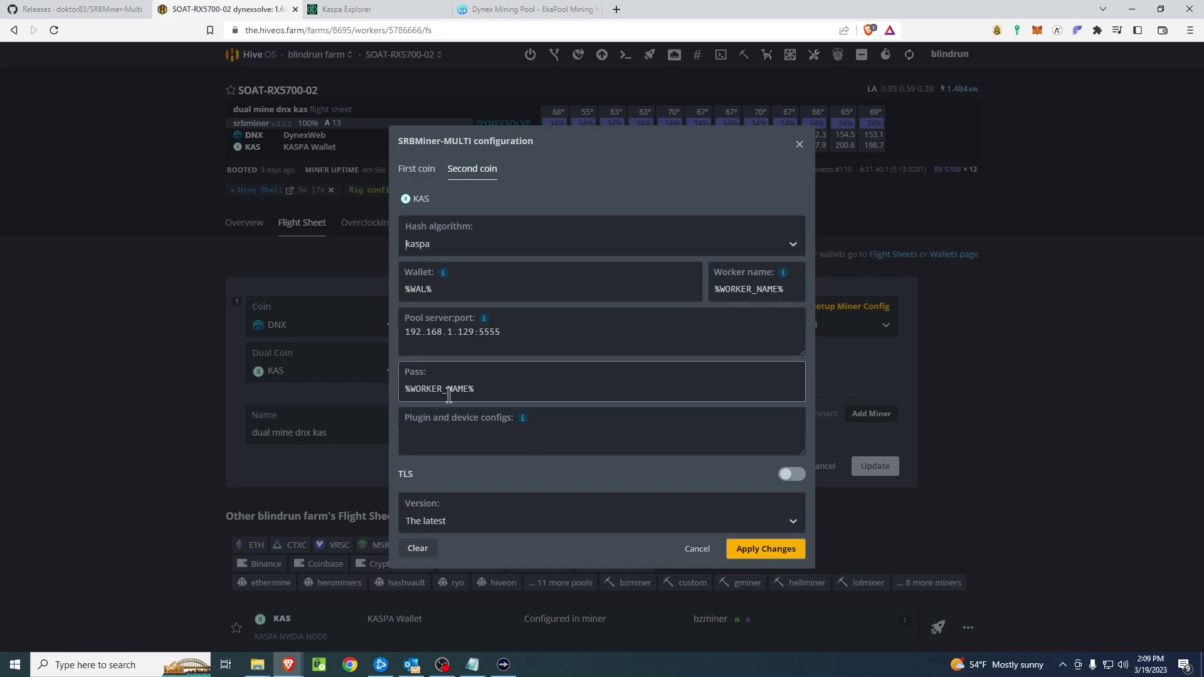
{"action": "triple_click", "coordinate": [489, 392]}
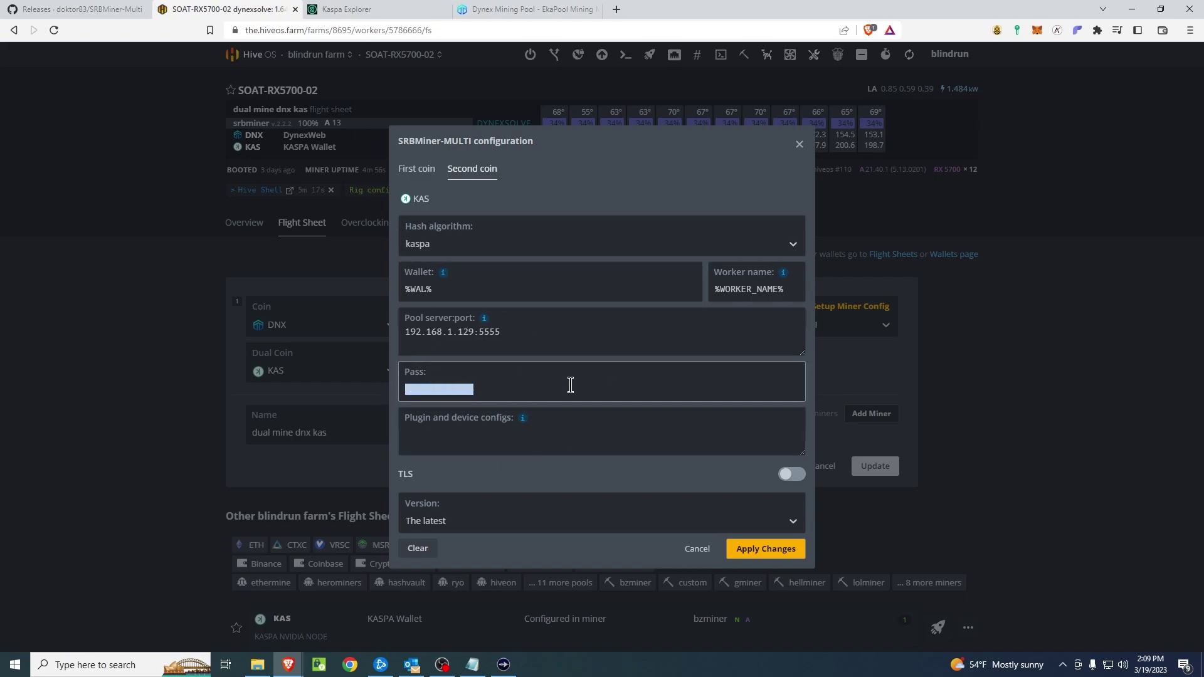
{"action": "left_click", "coordinate": [570, 386]}
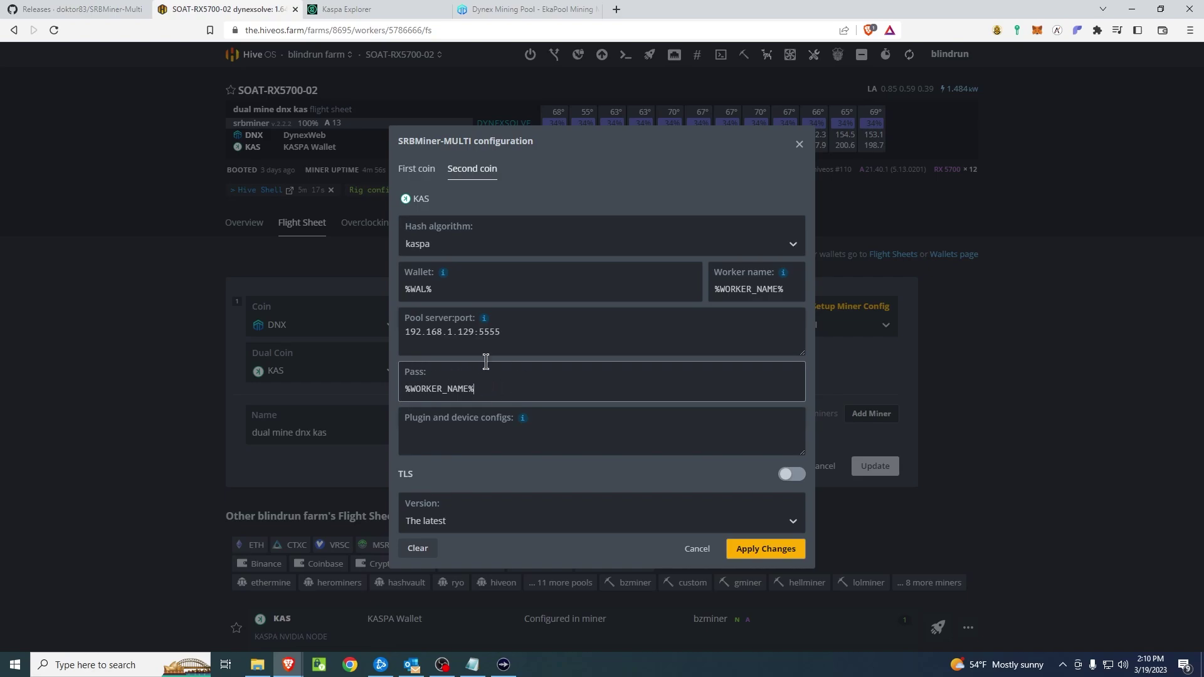
{"action": "left_click", "coordinate": [522, 418]}
Step: Apply the SRBMiner-MULTI dual-mining configuration changes to the flight sheet
{"action": "left_click", "coordinate": [778, 551]}
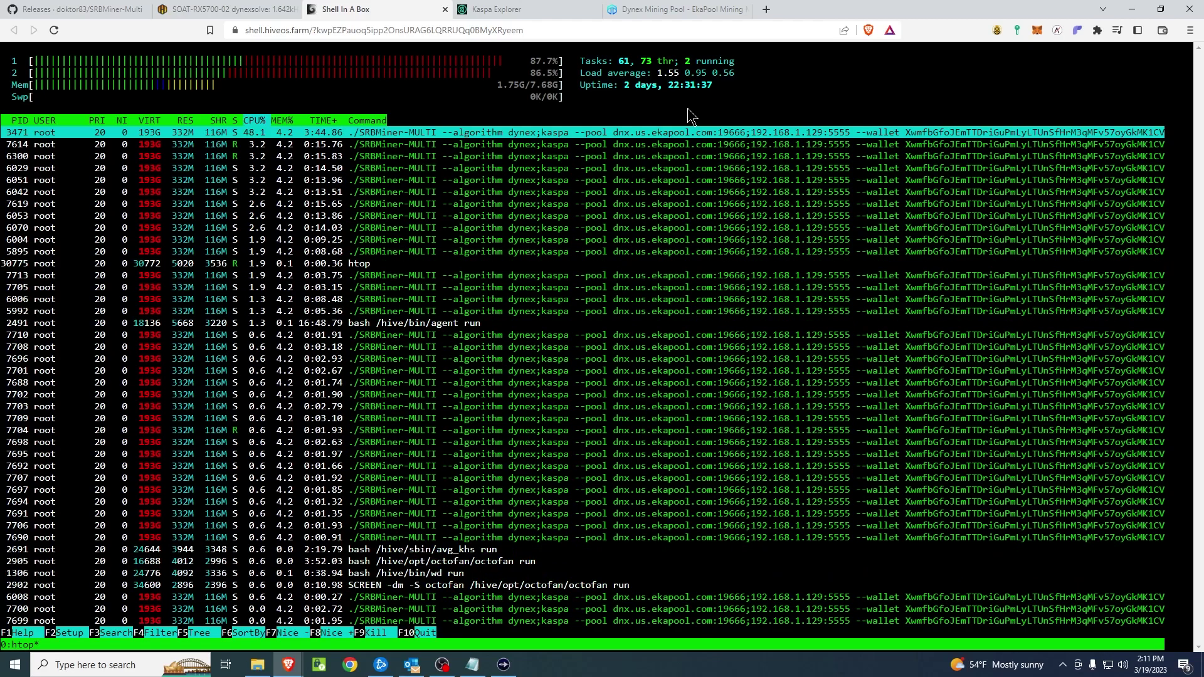
Step: Check EkaPool's 24-hour Dynex hash rate, then return to SOAT-RX5700-02 and close the hssh notice
{"action": "left_click", "coordinate": [680, 9]}
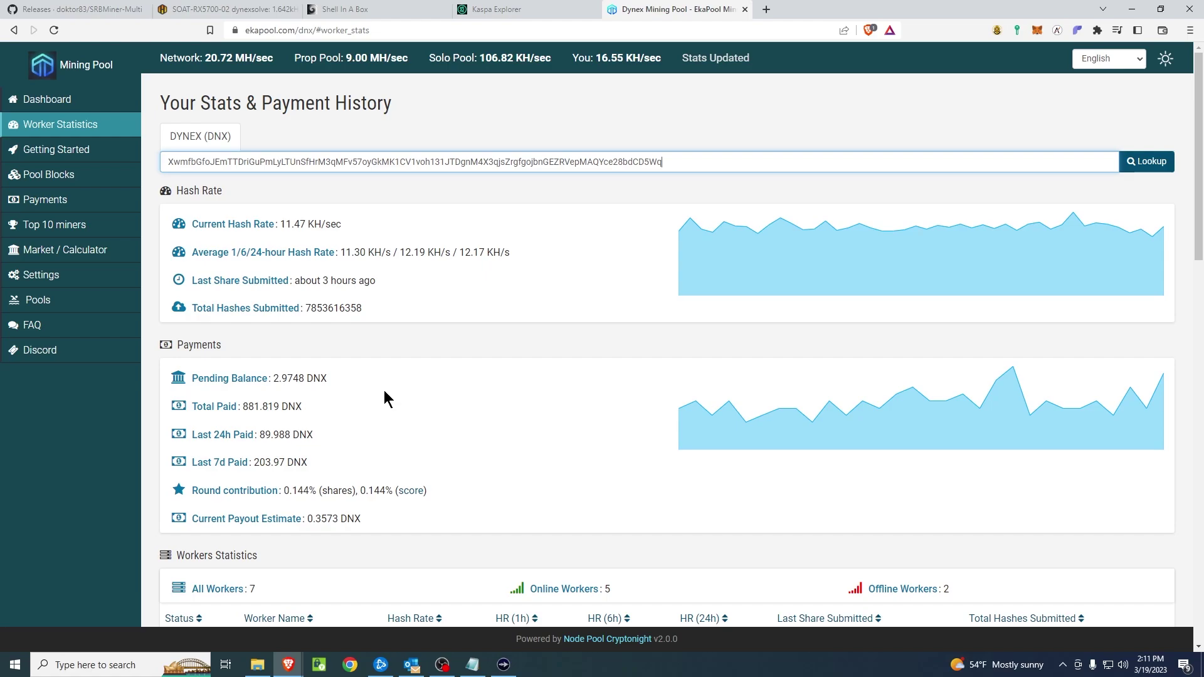
{"action": "left_click_drag", "start_coordinate": [463, 252], "coordinate": [495, 253]}
{"action": "left_click", "coordinate": [470, 262]}
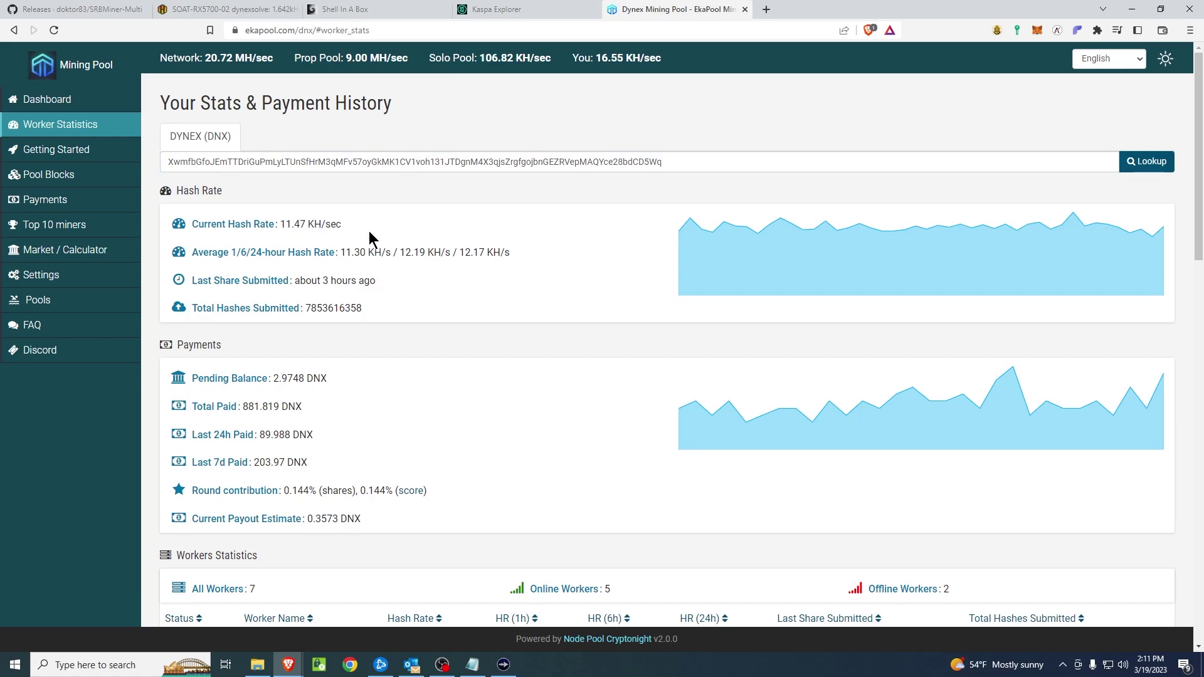
{"action": "left_click", "coordinate": [235, 12]}
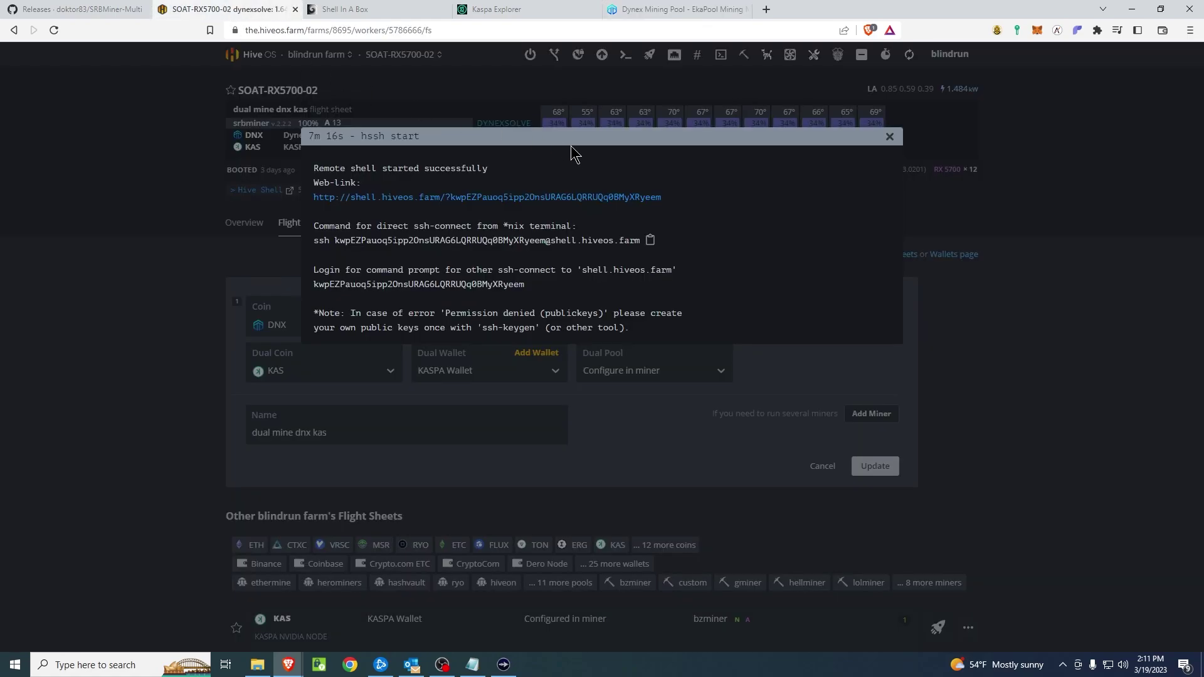
{"action": "left_click", "coordinate": [890, 137]}
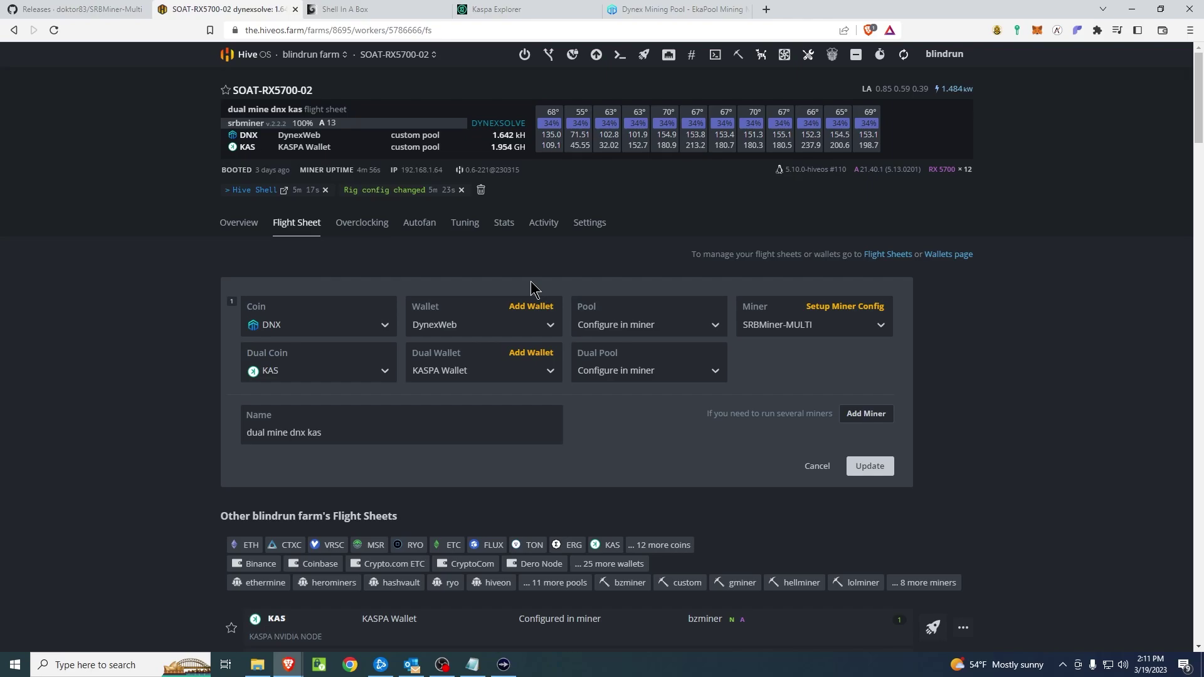
Step: Go through the farms overview to the blindrun farm, then return to the SOAT-RTX3070-01 worker page
{"action": "left_click", "coordinate": [252, 58]}
{"action": "left_click", "coordinate": [385, 326]}
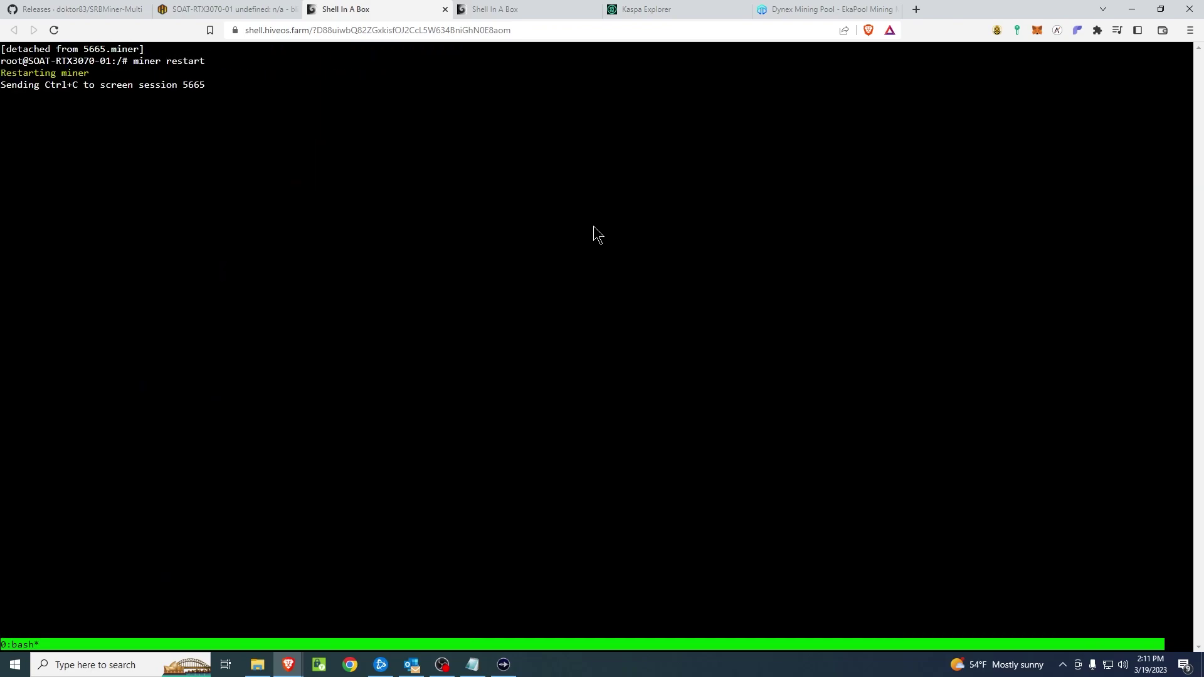
{"action": "left_click", "coordinate": [240, 9]}
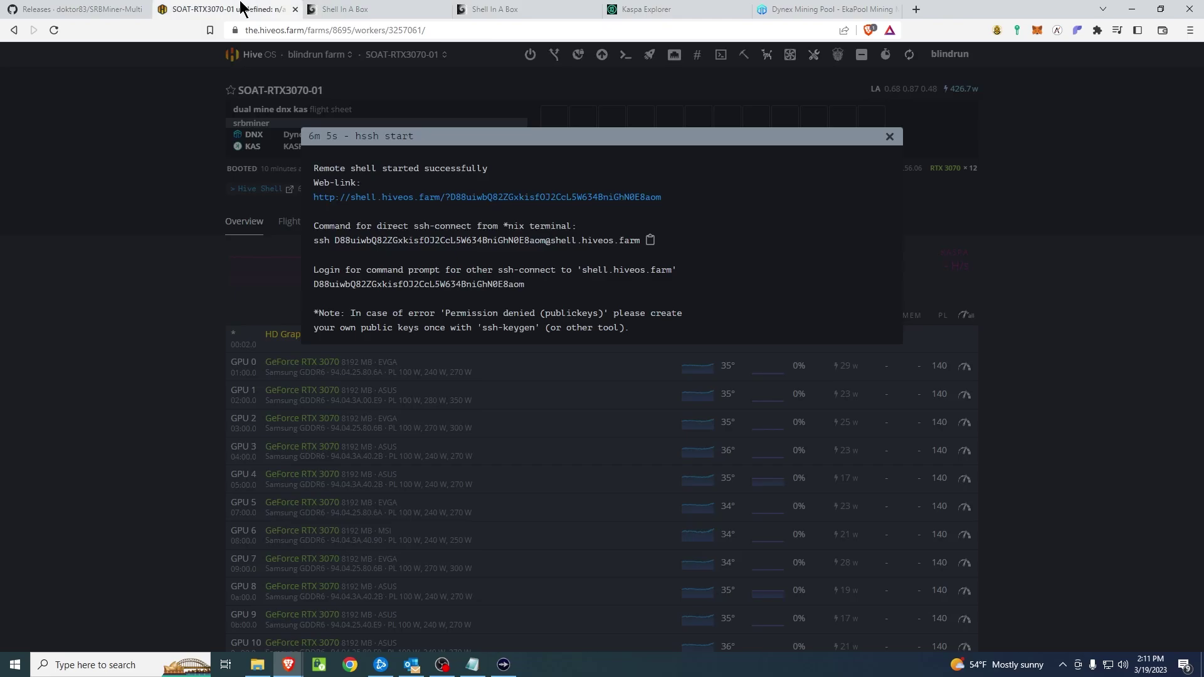
Step: Close the hssh notice, check SOAT-RTX3070-01's overclocking, and return to its 4.89 GH/s Kaspa overview
{"action": "left_click", "coordinate": [891, 138]}
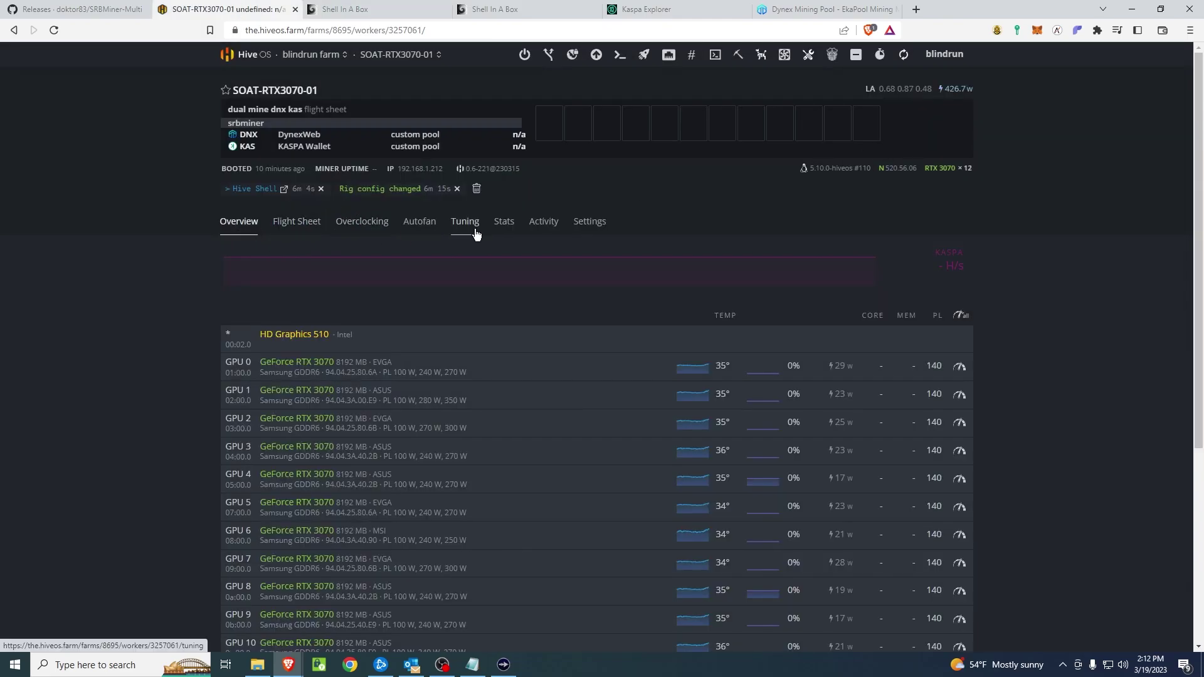
{"action": "left_click", "coordinate": [369, 227]}
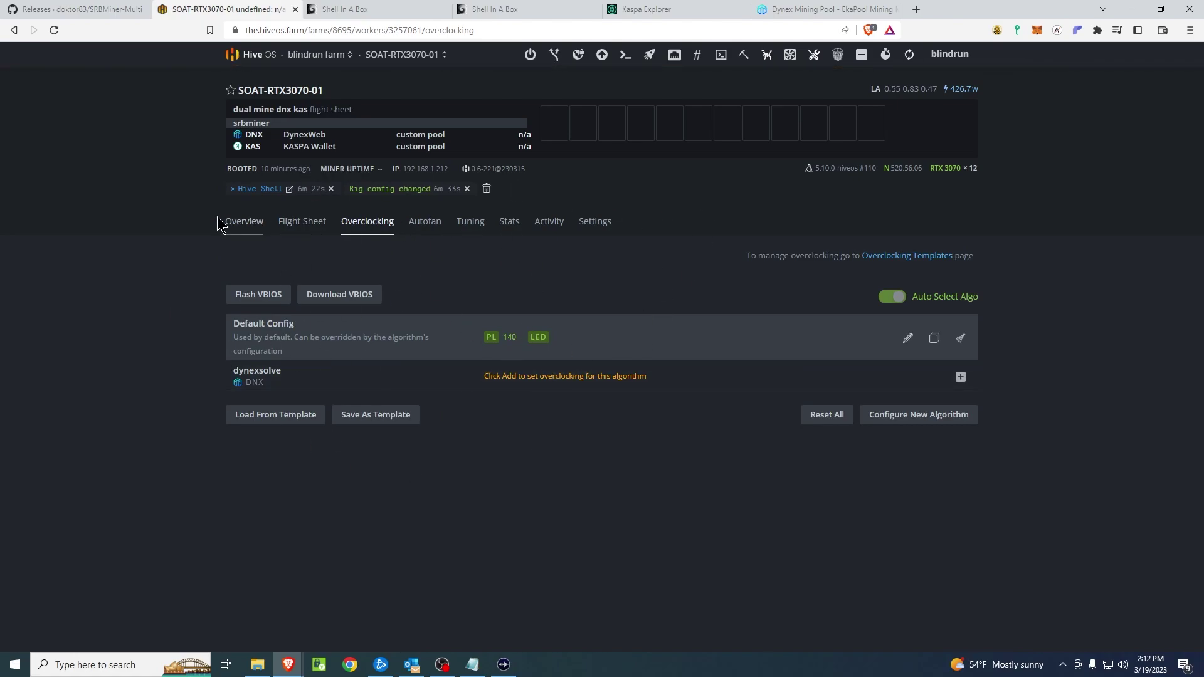
{"action": "left_click", "coordinate": [232, 223]}
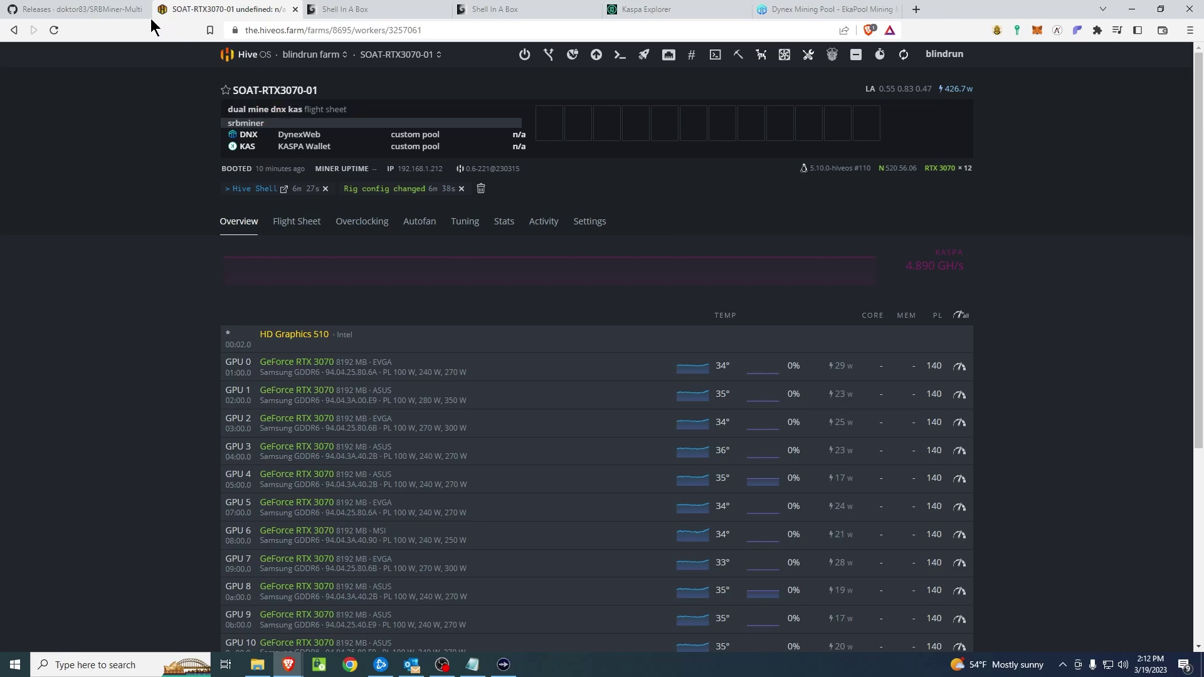
Step: Run 'miner' in SOAT-RTX3070-01's shell to confirm SRBMiner-MULTI 2.2.2 mining dynex+kaspa, then go to farms overview
{"action": "left_click", "coordinate": [100, 10]}
{"action": "left_click", "coordinate": [372, 9]}
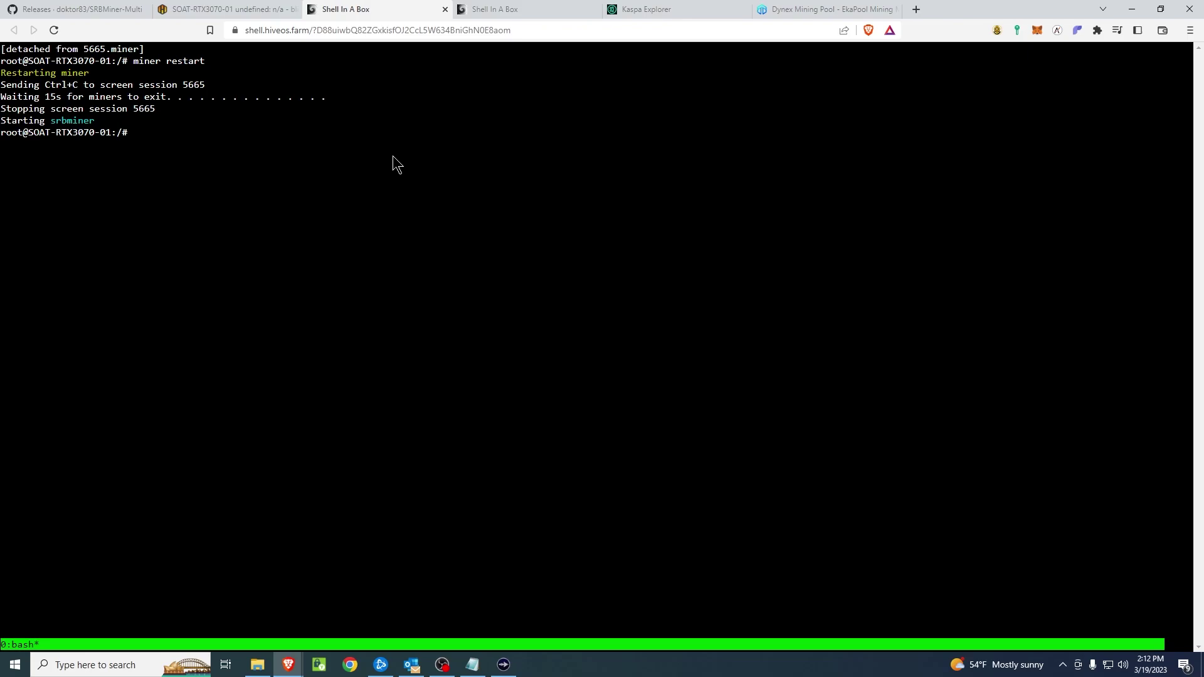
{"action": "type", "text": "miner"}
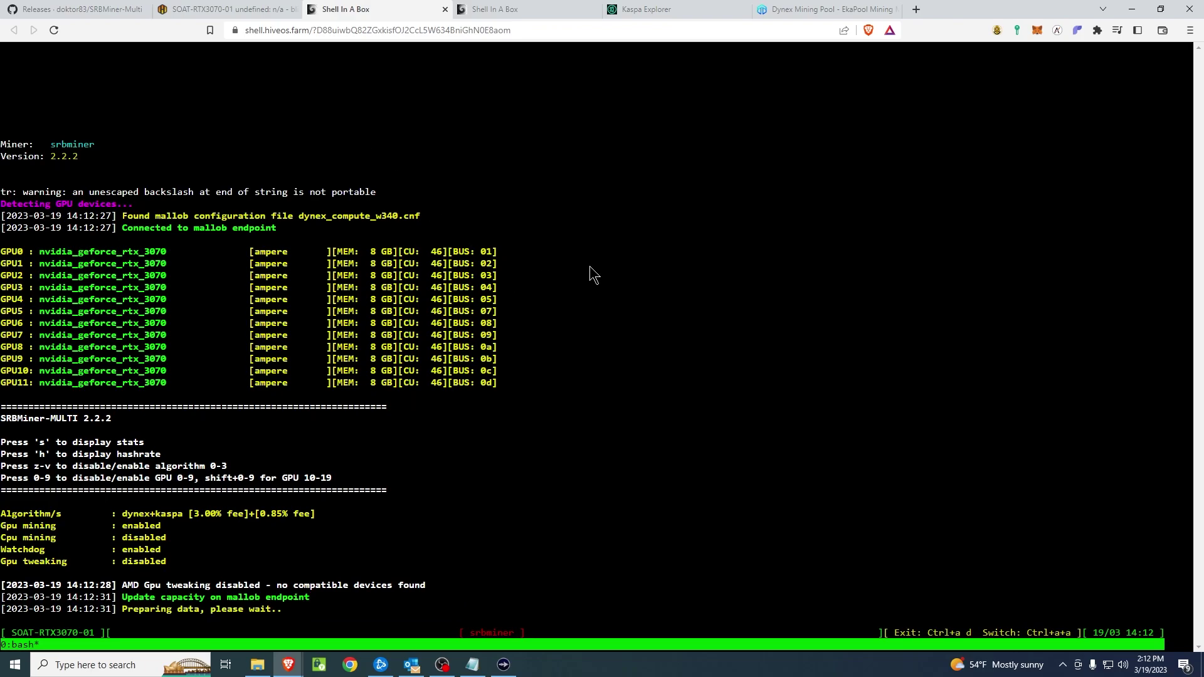
{"action": "left_click", "coordinate": [229, 10]}
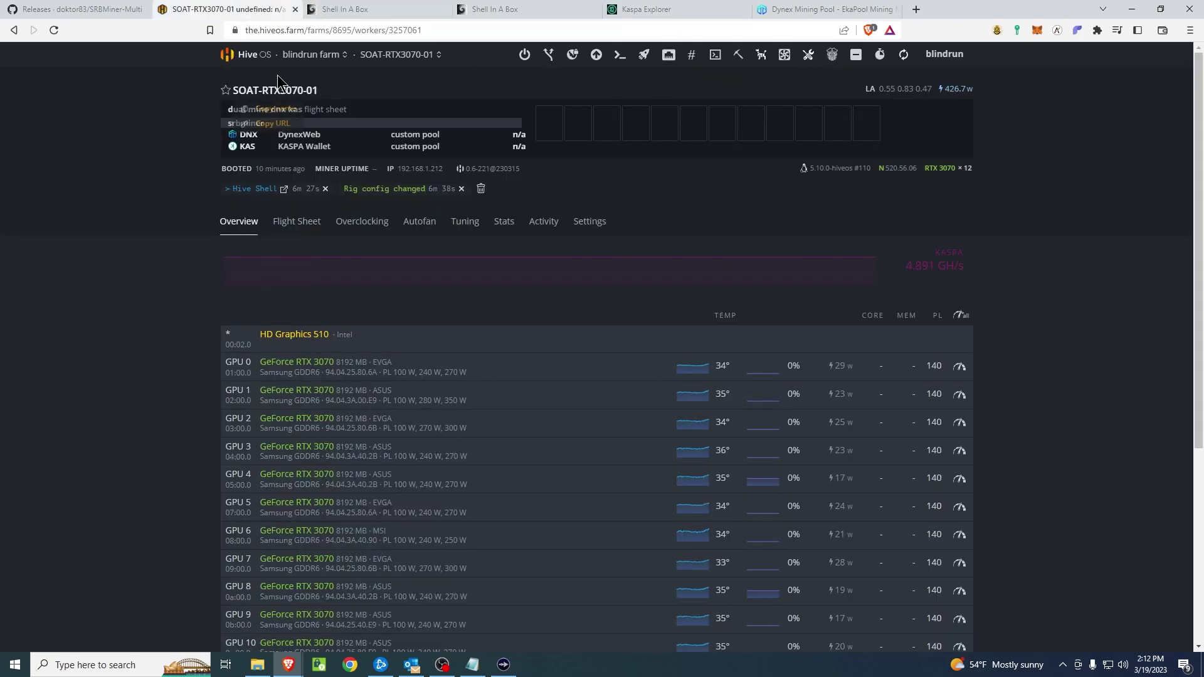
{"action": "left_click", "coordinate": [248, 54]}
Step: Open the SOAT-GTX1060 worker from the blindrun farm's workers list
{"action": "left_click", "coordinate": [328, 300]}
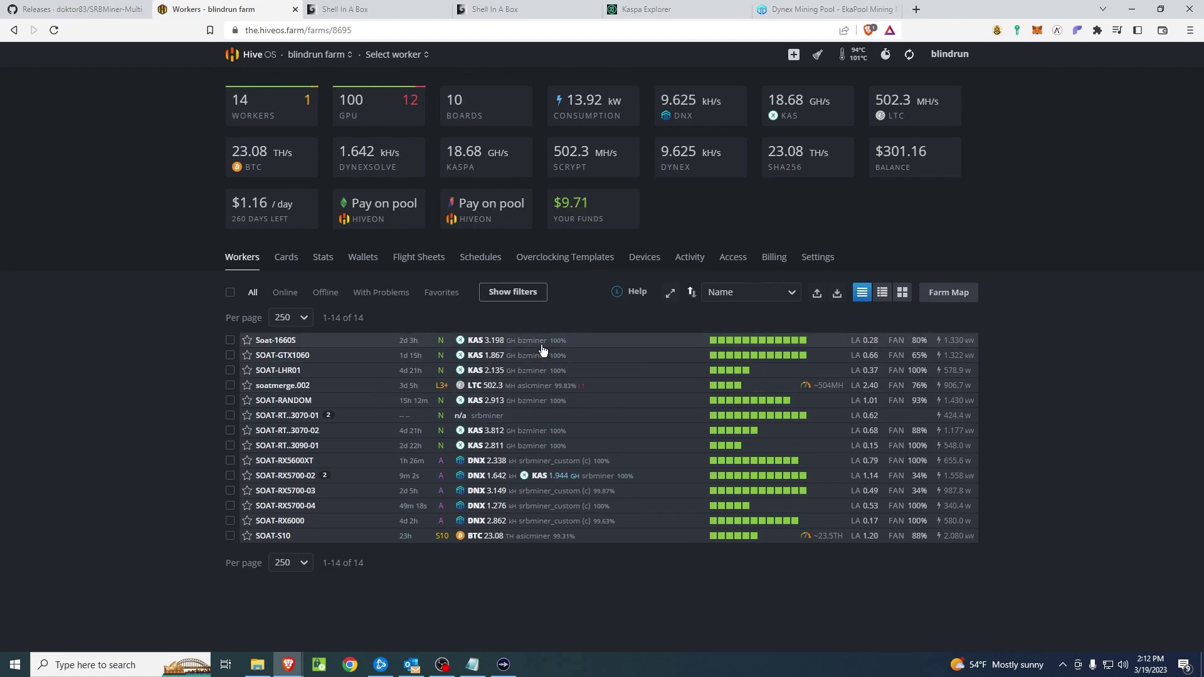
{"action": "left_click", "coordinate": [276, 340]}
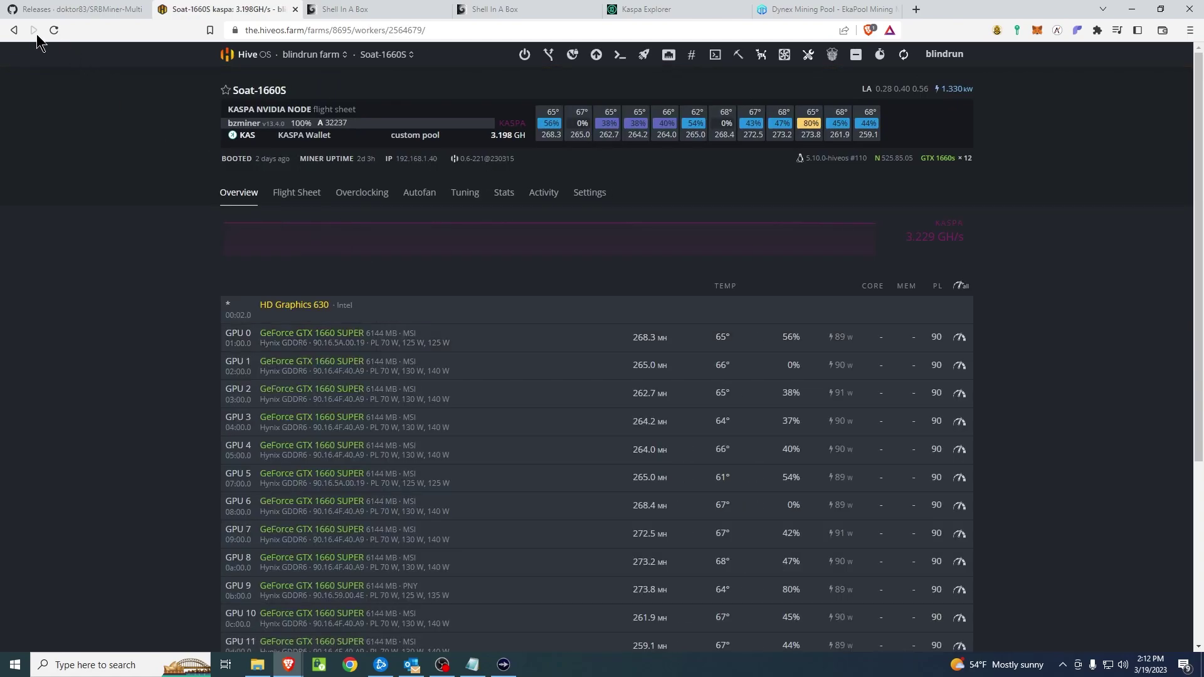
{"action": "left_click", "coordinate": [14, 30]}
{"action": "left_click", "coordinate": [285, 355]}
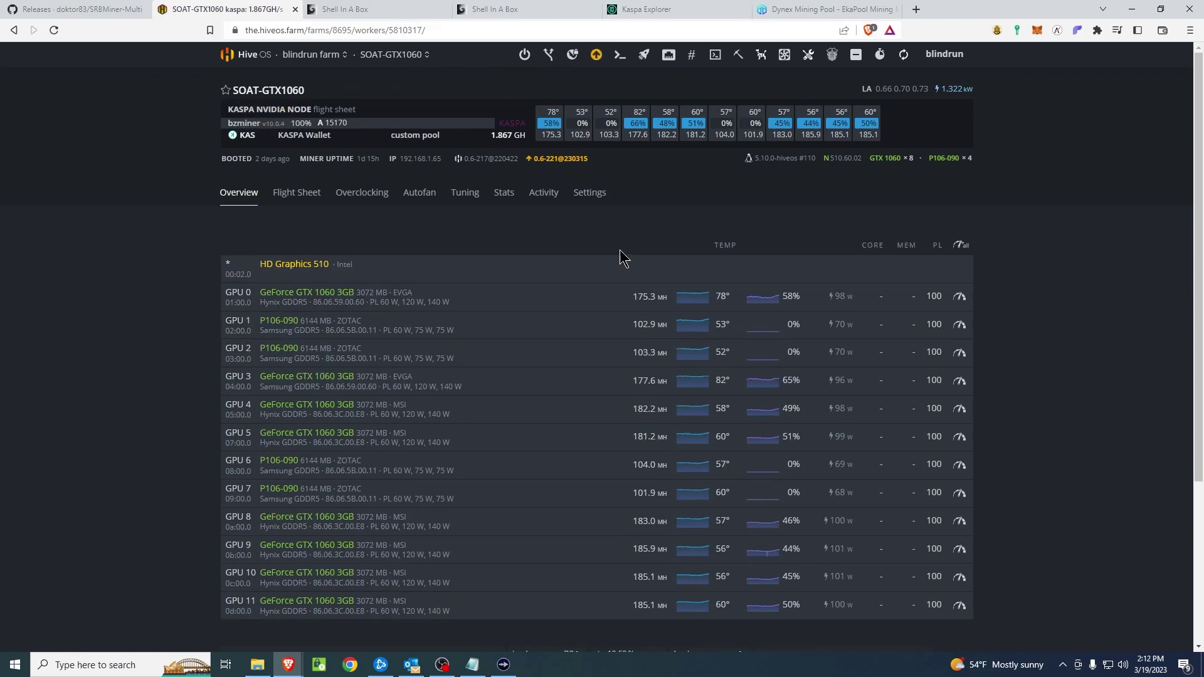
Step: Force-upgrade SOAT-GTX1060 to 0.6-221@230315 with reboot after the upgrade completes
{"action": "left_click", "coordinate": [596, 60]}
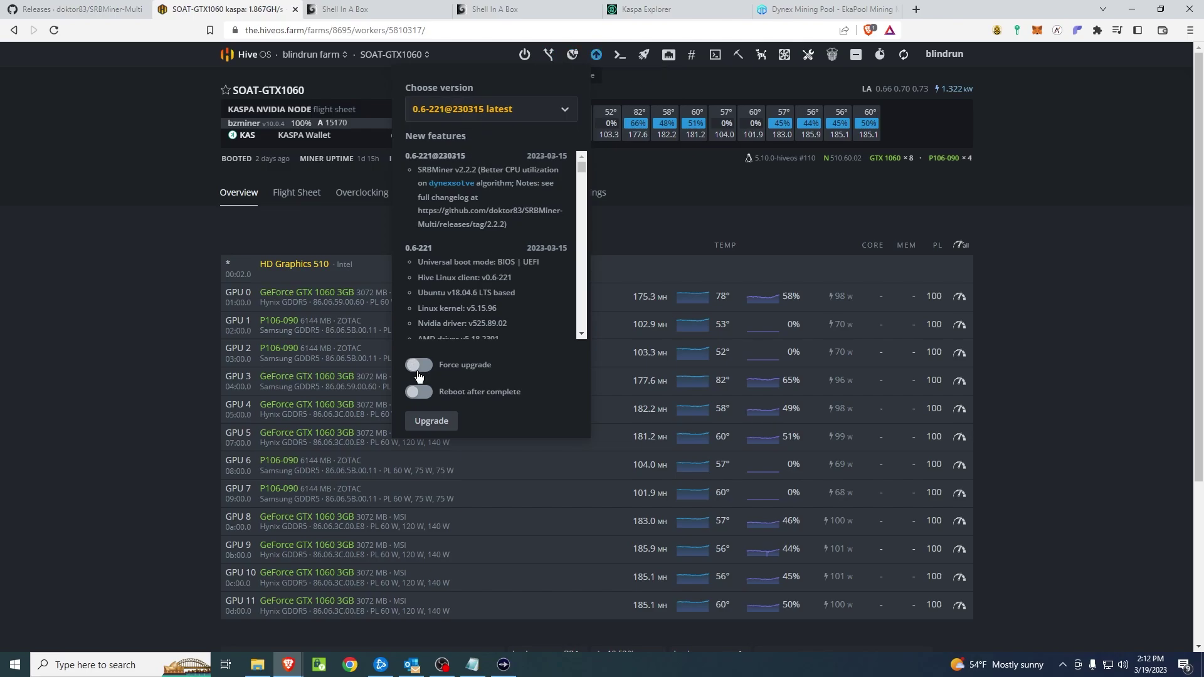
{"action": "left_click", "coordinate": [419, 365]}
{"action": "left_click", "coordinate": [419, 392]}
{"action": "left_click_drag", "start_coordinate": [418, 169], "coordinate": [528, 170]}
{"action": "left_click", "coordinate": [529, 170]}
{"action": "left_click", "coordinate": [432, 421]}
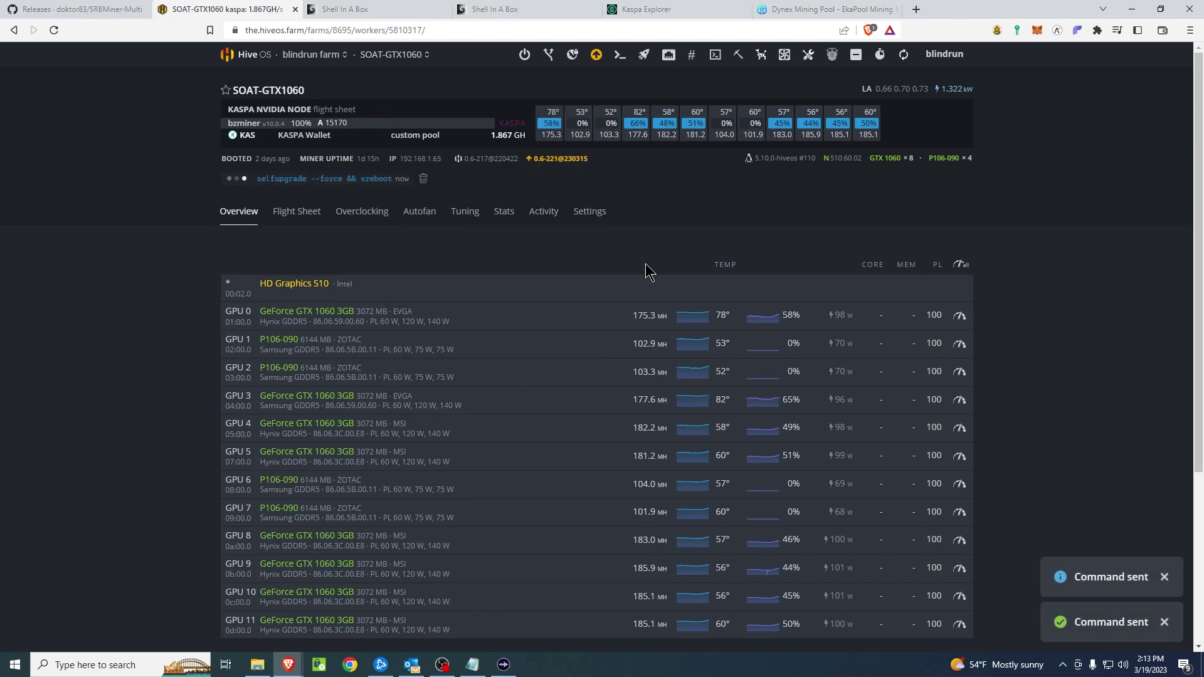
{"action": "left_click", "coordinate": [237, 55]}
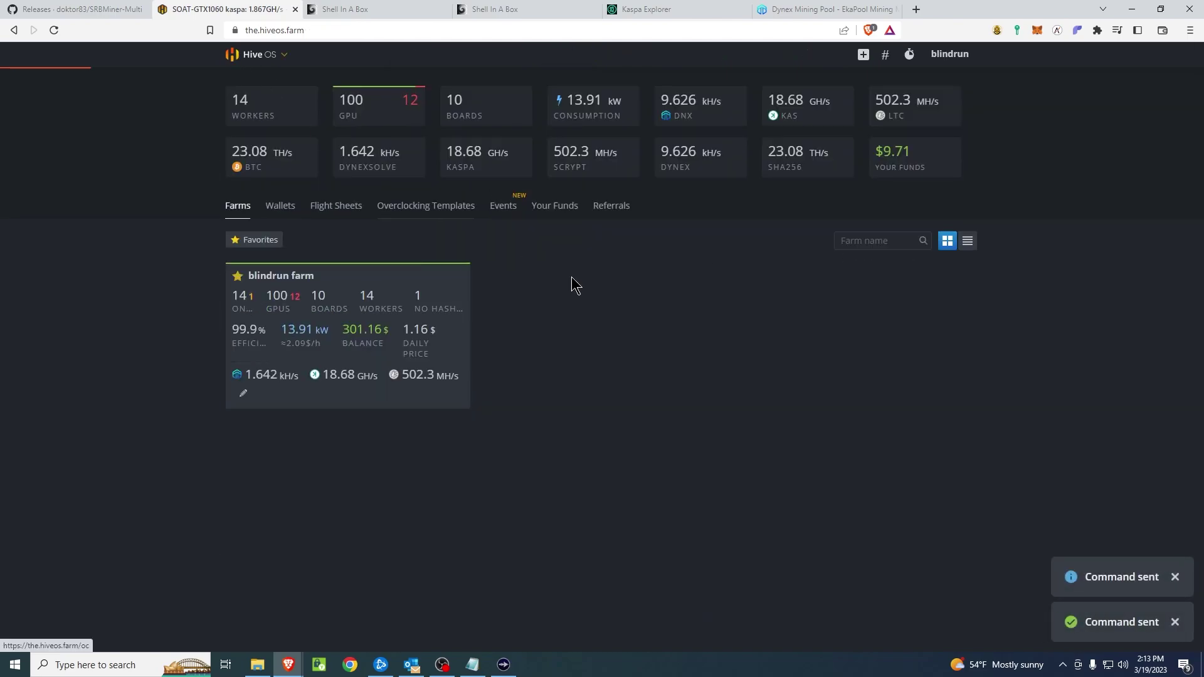
Step: Open the blindrun farm and check SOAT-RTX3070-01's GPUs initialising in the miner console
{"action": "left_click", "coordinate": [411, 319]}
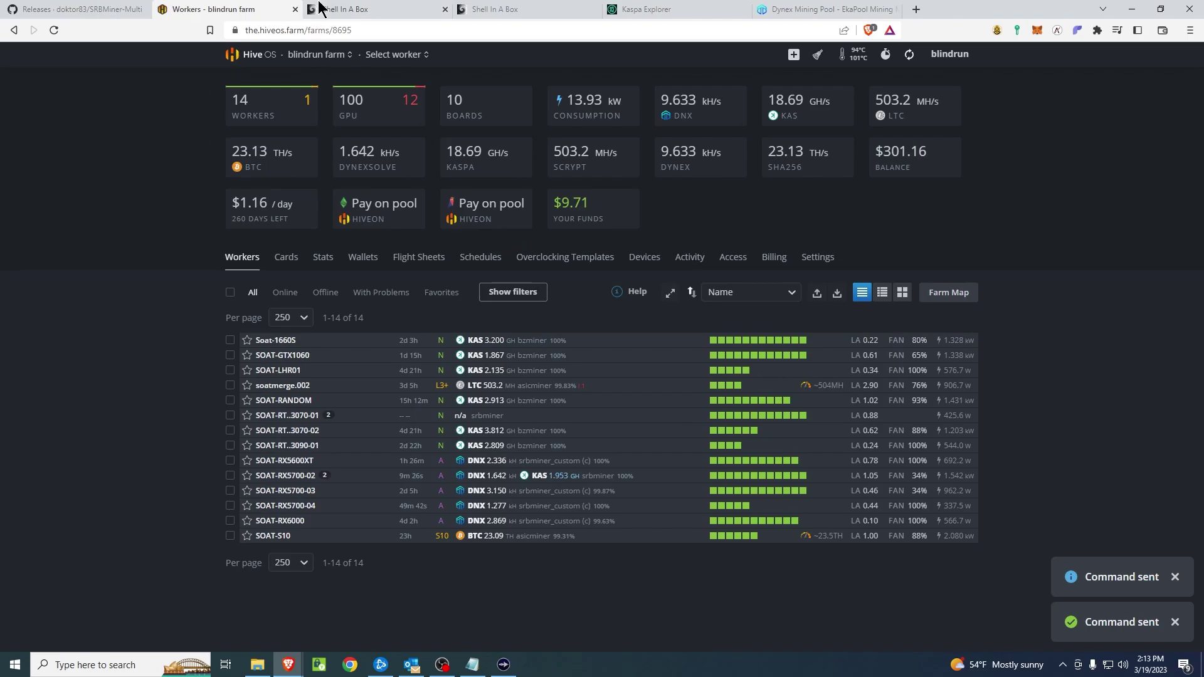
{"action": "left_click", "coordinate": [320, 7]}
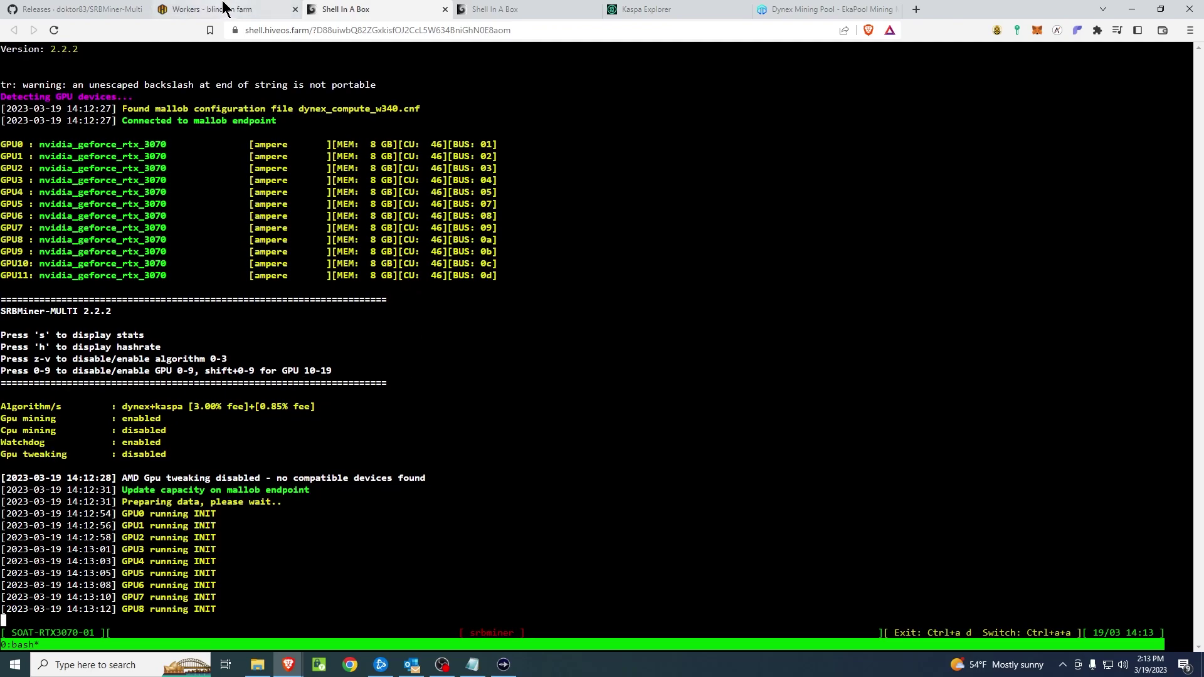
{"action": "left_click", "coordinate": [225, 8]}
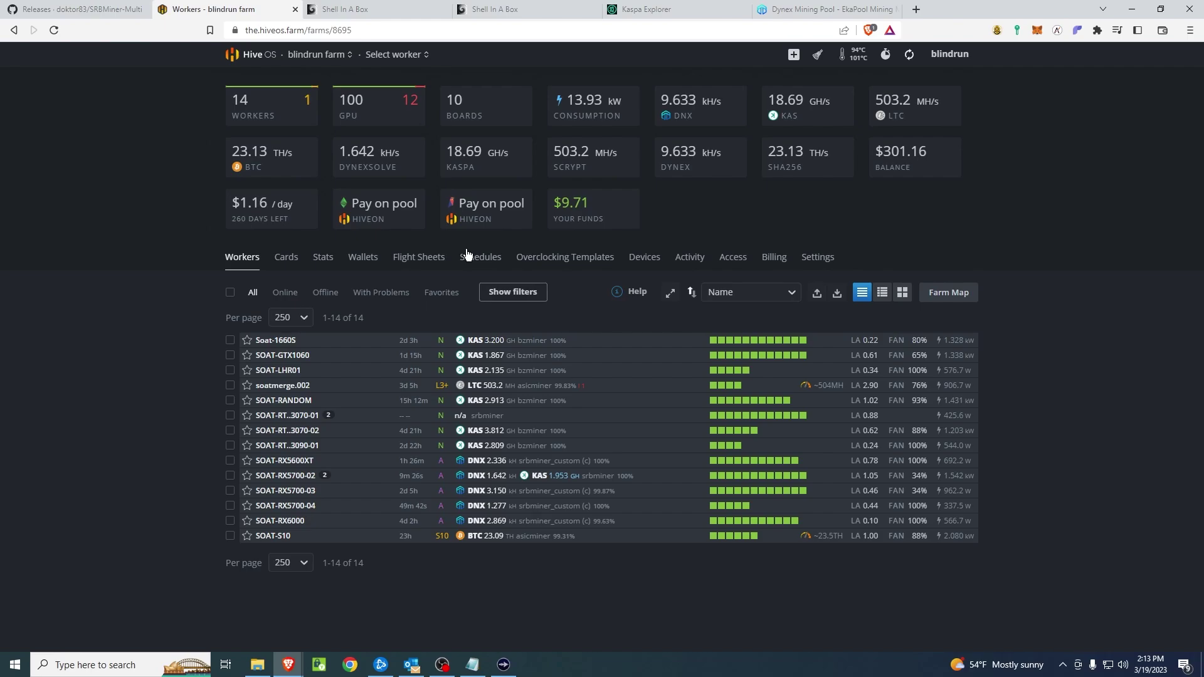